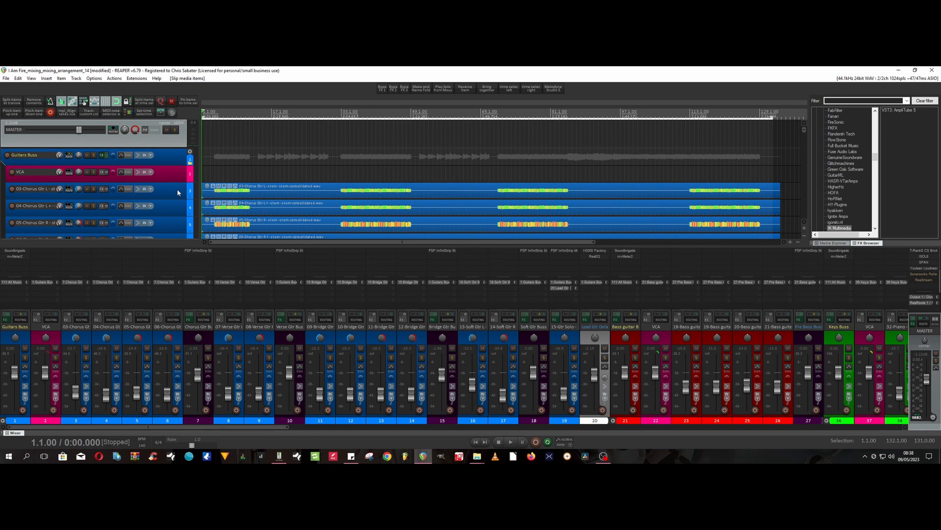
Look over the arrangement's guitar, bass and keys tracks, returning to the Guitars Buss at the start of the track list.
{"action": "scroll", "coordinate": [178, 192], "scroll_direction": "down", "scroll_amount": 10}
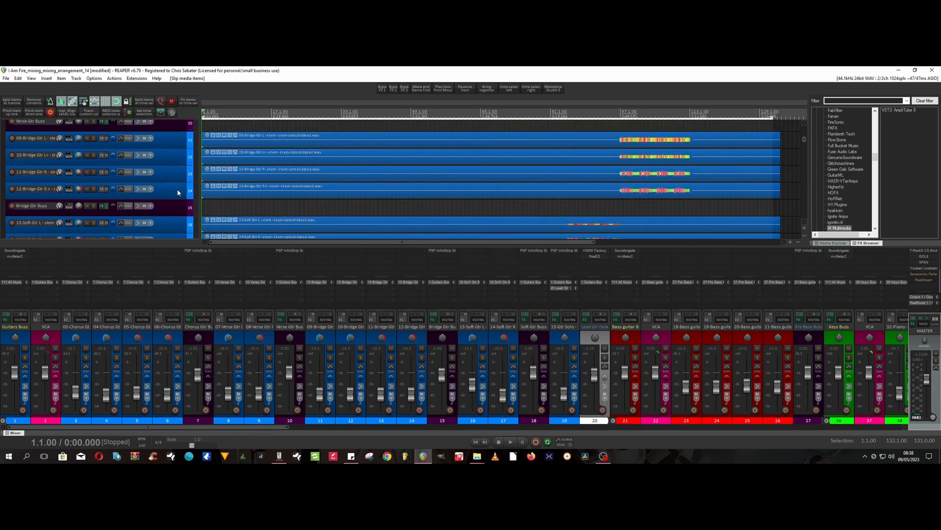
{"action": "scroll", "coordinate": [178, 192], "scroll_direction": "down", "scroll_amount": 20}
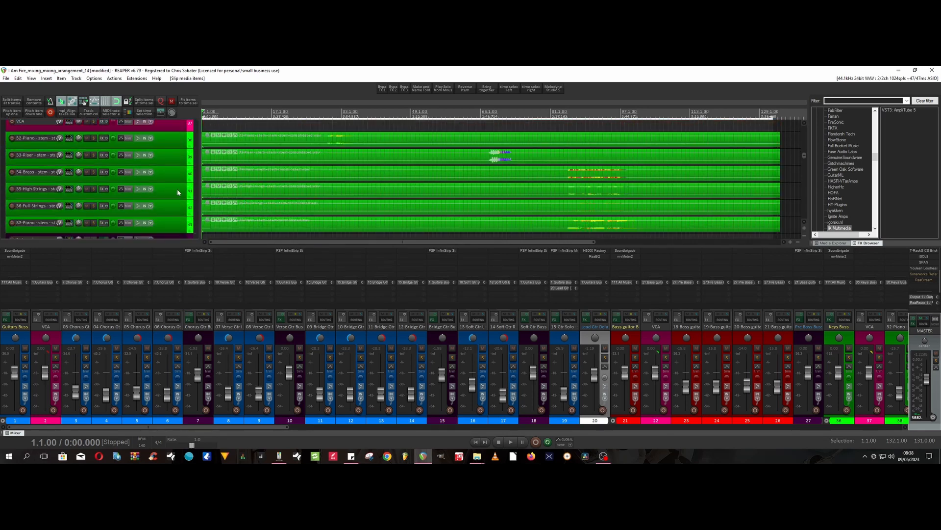
{"action": "scroll", "coordinate": [177, 192], "scroll_direction": "up", "scroll_amount": 20}
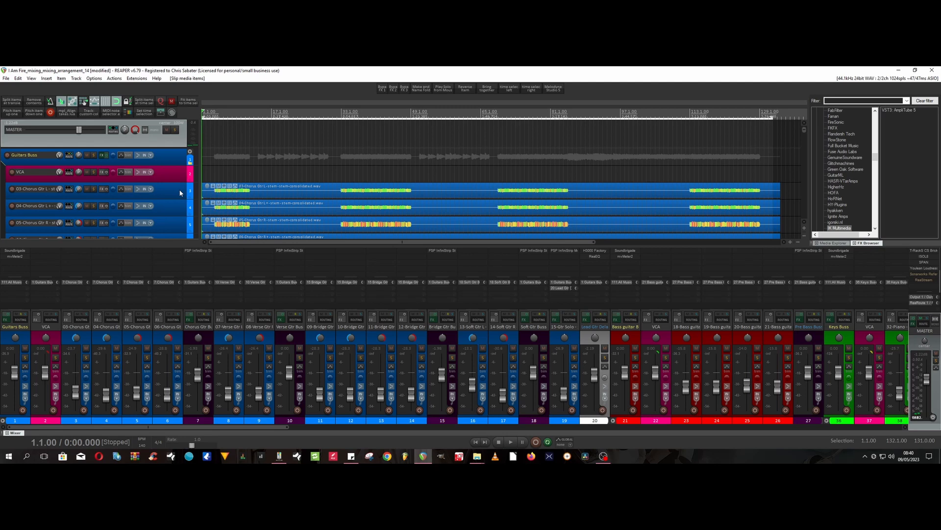
Examine the chorus, verse, bridge, soft and solo guitar stems, followed by the bass and keys stems, during playback.
{"action": "scroll", "coordinate": [180, 193], "scroll_direction": "down", "scroll_amount": 1}
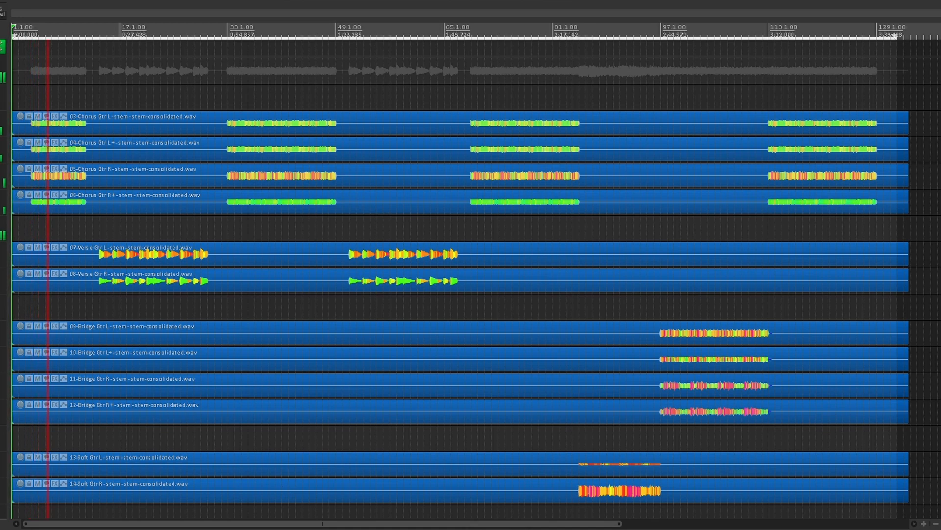
{"action": "scroll", "coordinate": [471, 280], "scroll_direction": "down", "scroll_amount": 4}
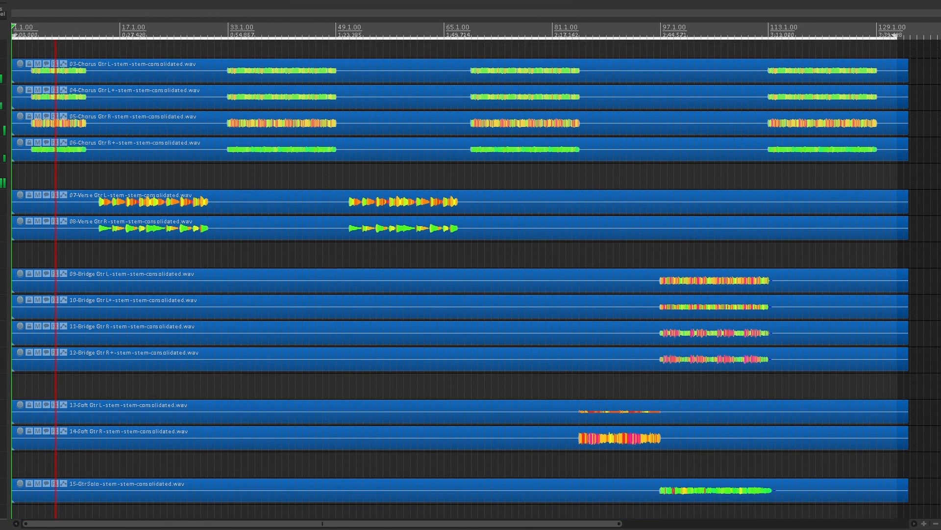
{"action": "scroll", "coordinate": [471, 279], "scroll_direction": "down", "scroll_amount": 11}
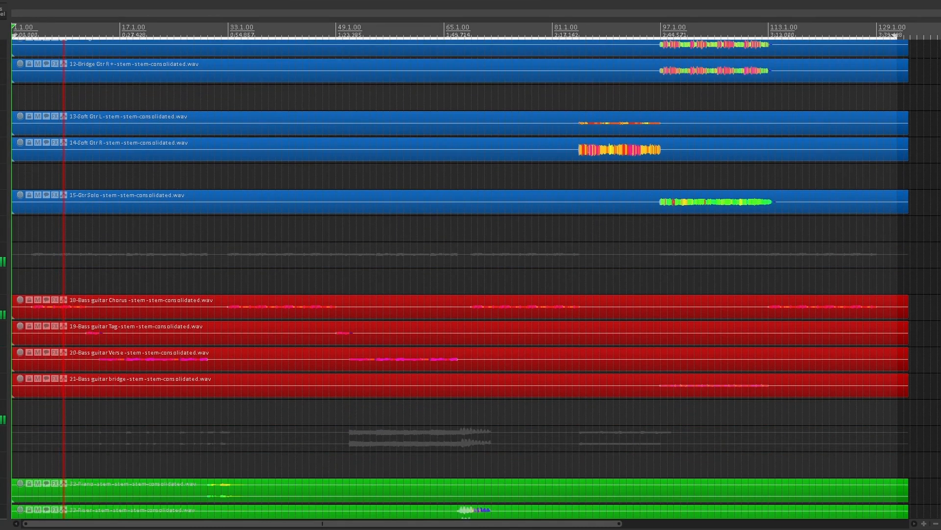
{"action": "scroll", "coordinate": [471, 279], "scroll_direction": "down", "scroll_amount": 1}
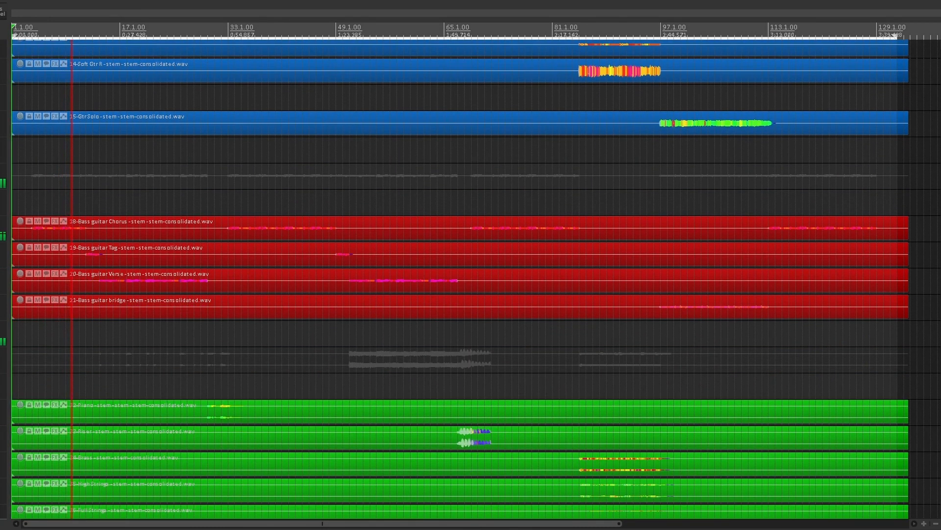
{"action": "scroll", "coordinate": [470, 279], "scroll_direction": "down", "scroll_amount": 1}
{"action": "scroll", "coordinate": [471, 280], "scroll_direction": "down", "scroll_amount": 11}
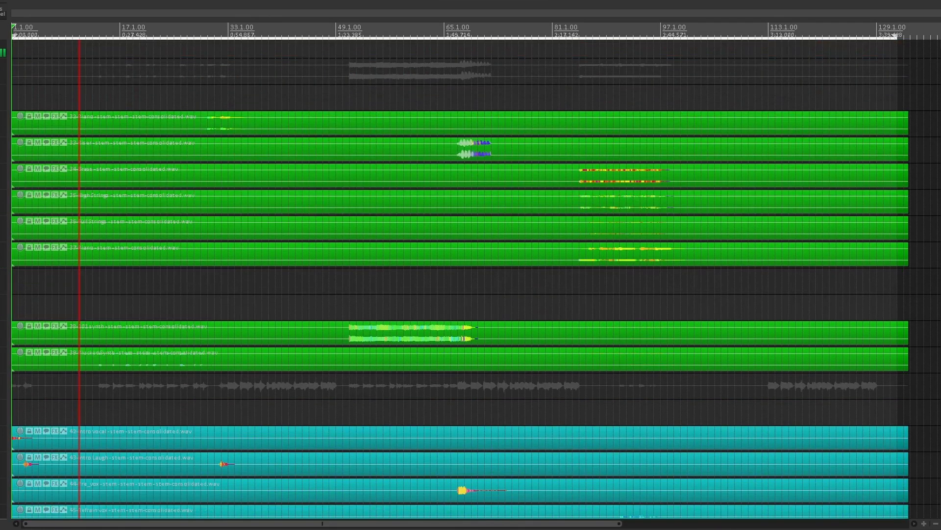
Examine the vocal stems during playback, from the intro vocals through the chorus groups to the verse 1 and verse 2 vocals.
{"action": "scroll", "coordinate": [471, 280], "scroll_direction": "down", "scroll_amount": 7}
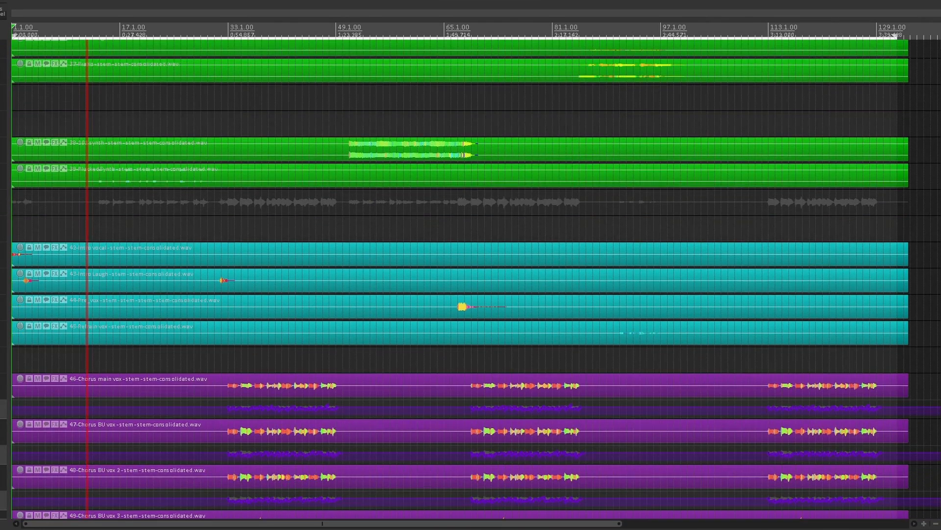
{"action": "scroll", "coordinate": [471, 279], "scroll_direction": "down", "scroll_amount": 2}
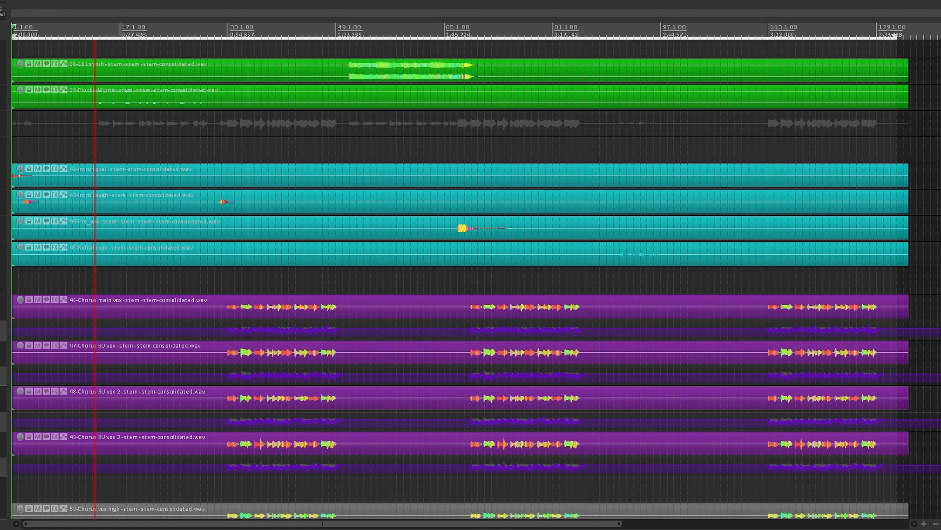
{"action": "scroll", "coordinate": [471, 280], "scroll_direction": "down", "scroll_amount": 1}
{"action": "scroll", "coordinate": [471, 279], "scroll_direction": "down", "scroll_amount": 7}
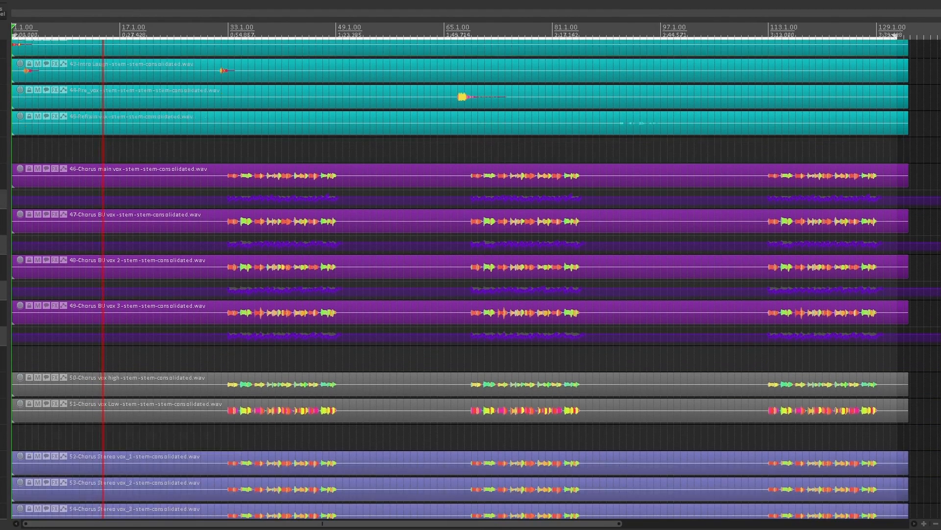
{"action": "scroll", "coordinate": [471, 279], "scroll_direction": "down", "scroll_amount": 7}
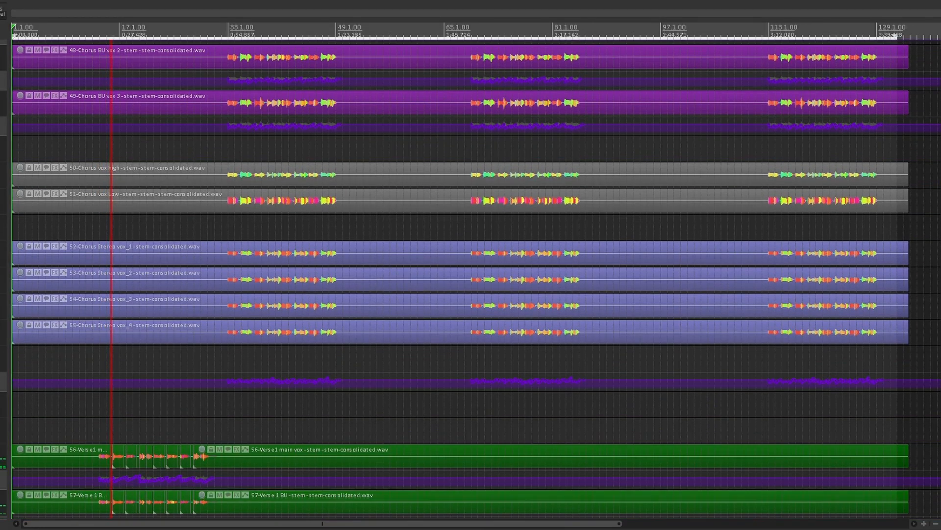
{"action": "scroll", "coordinate": [470, 280], "scroll_direction": "down", "scroll_amount": 3}
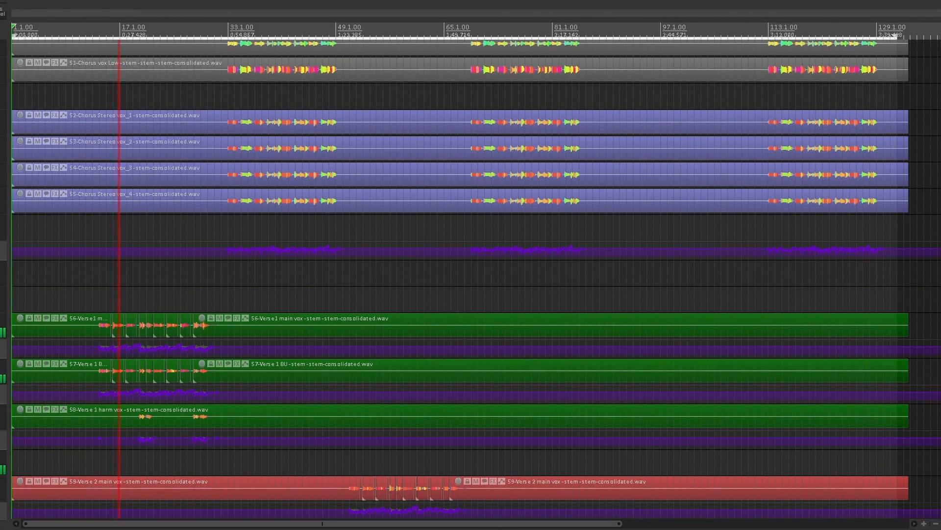
{"action": "scroll", "coordinate": [471, 279], "scroll_direction": "down", "scroll_amount": 1}
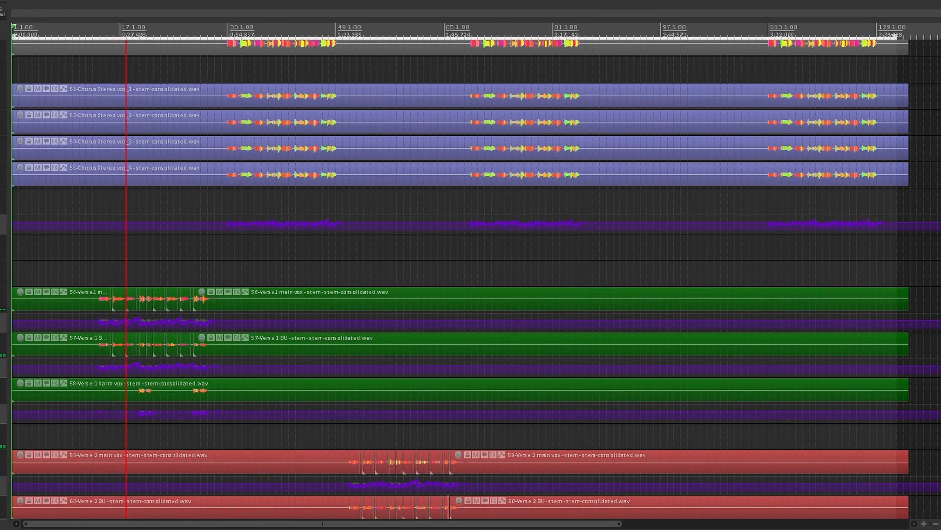
{"action": "scroll", "coordinate": [471, 279], "scroll_direction": "down", "scroll_amount": 1}
{"action": "scroll", "coordinate": [470, 279], "scroll_direction": "down", "scroll_amount": 5}
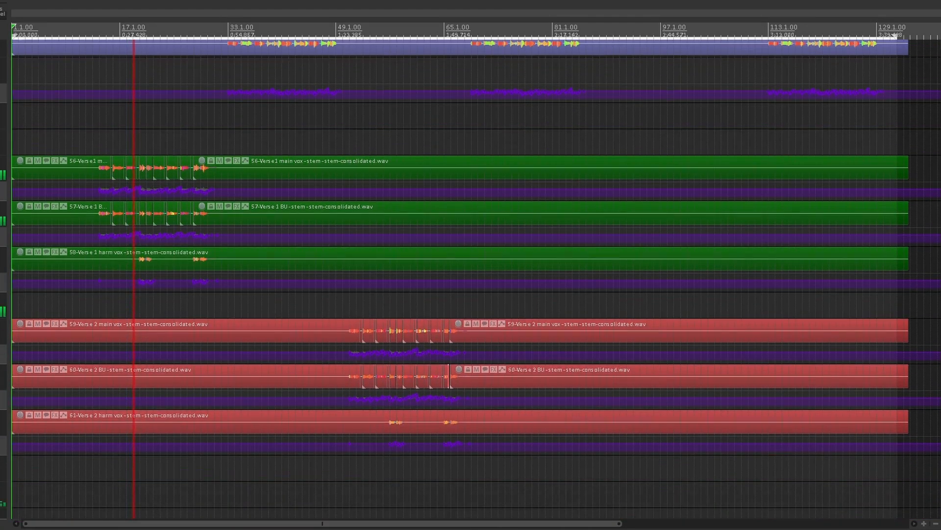
{"action": "scroll", "coordinate": [471, 280], "scroll_direction": "down", "scroll_amount": 3}
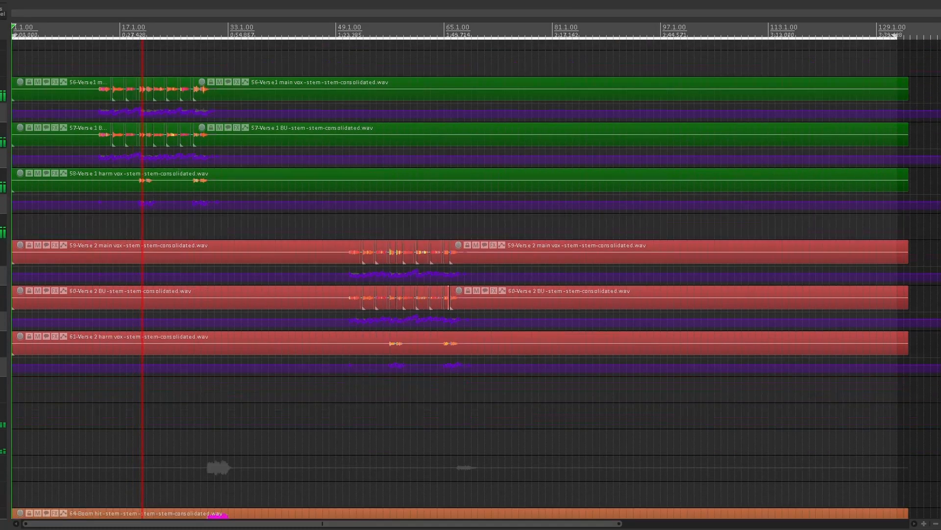
Examine the boom hit and percussion stems and all the drum stems down to the end of the track list.
{"action": "scroll", "coordinate": [471, 280], "scroll_direction": "down", "scroll_amount": 7}
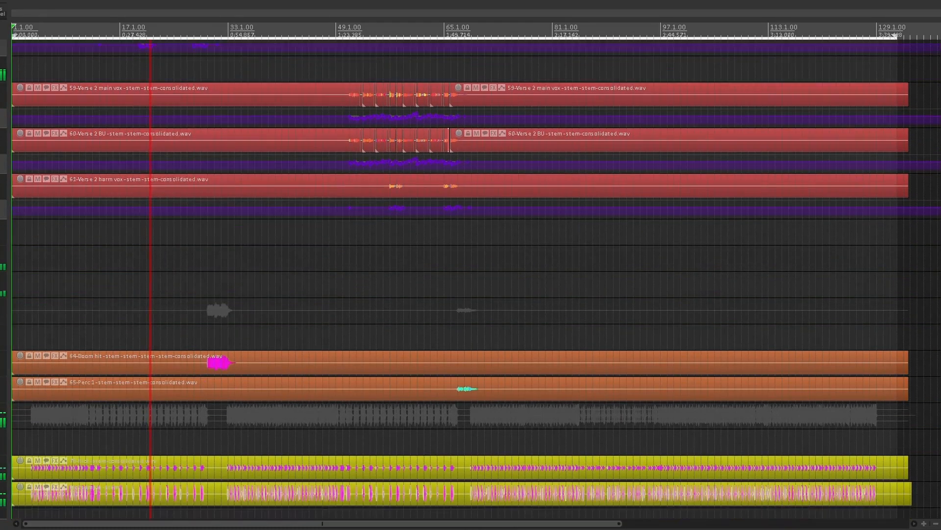
{"action": "scroll", "coordinate": [471, 279], "scroll_direction": "down", "scroll_amount": 3}
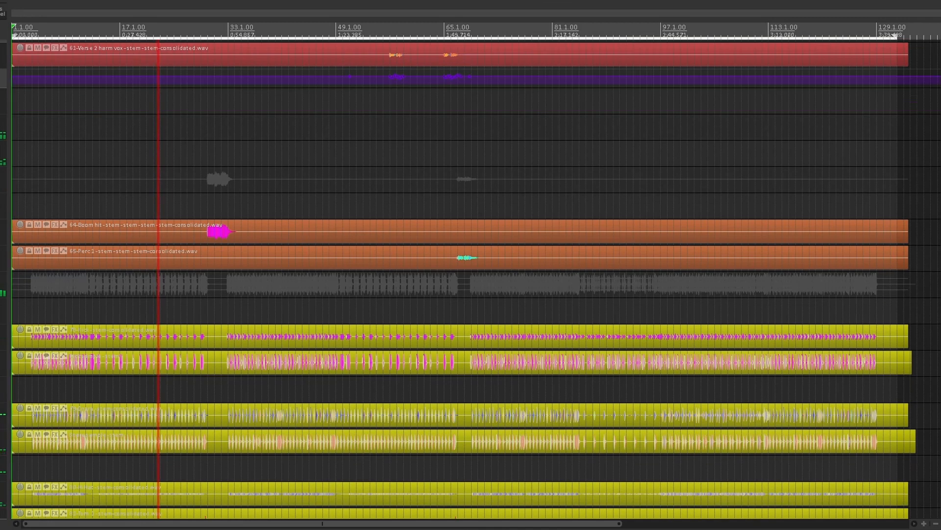
{"action": "scroll", "coordinate": [471, 280], "scroll_direction": "down", "scroll_amount": 2}
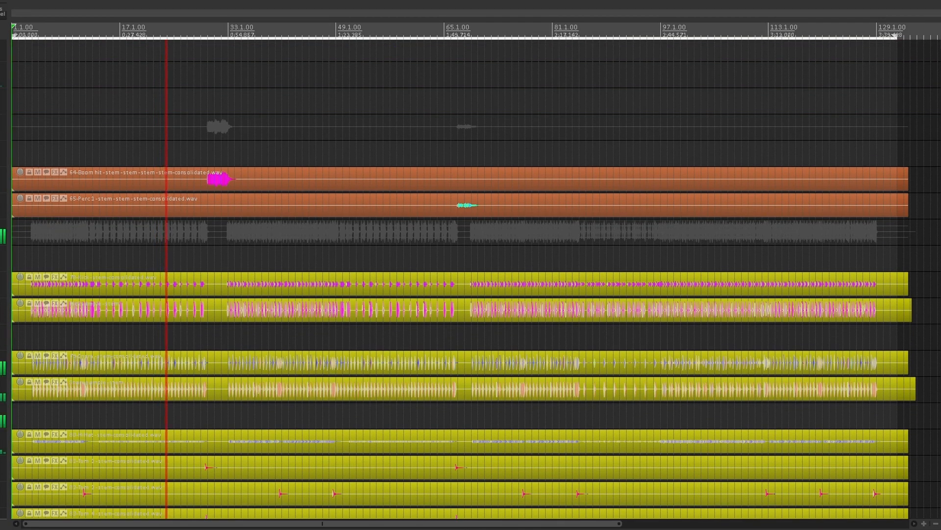
{"action": "scroll", "coordinate": [471, 279], "scroll_direction": "down", "scroll_amount": 7}
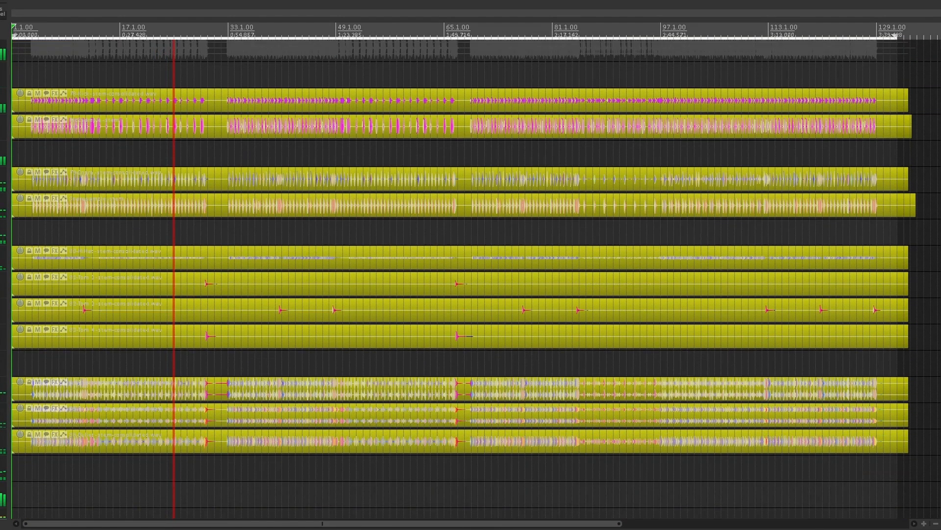
{"action": "scroll", "coordinate": [471, 280], "scroll_direction": "down", "scroll_amount": 3}
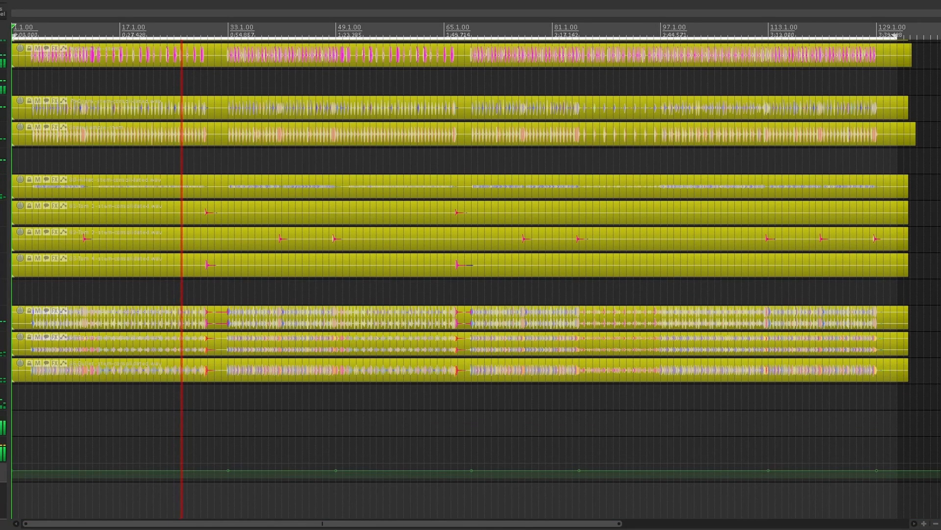
Review the arrangement in reverse track order, from the drum stems back to the chorus guitar stems, during playback.
{"action": "scroll", "coordinate": [471, 280], "scroll_direction": "up", "scroll_amount": 14}
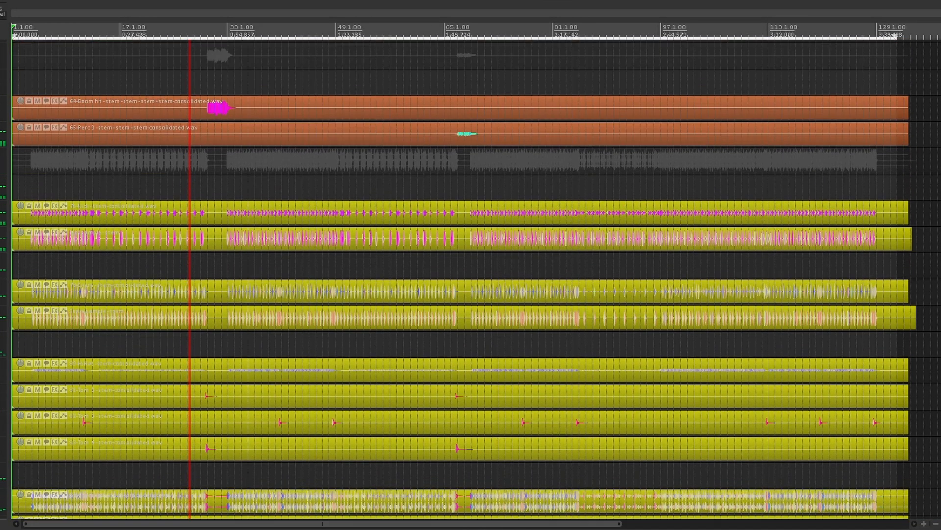
{"action": "scroll", "coordinate": [471, 279], "scroll_direction": "up", "scroll_amount": 18}
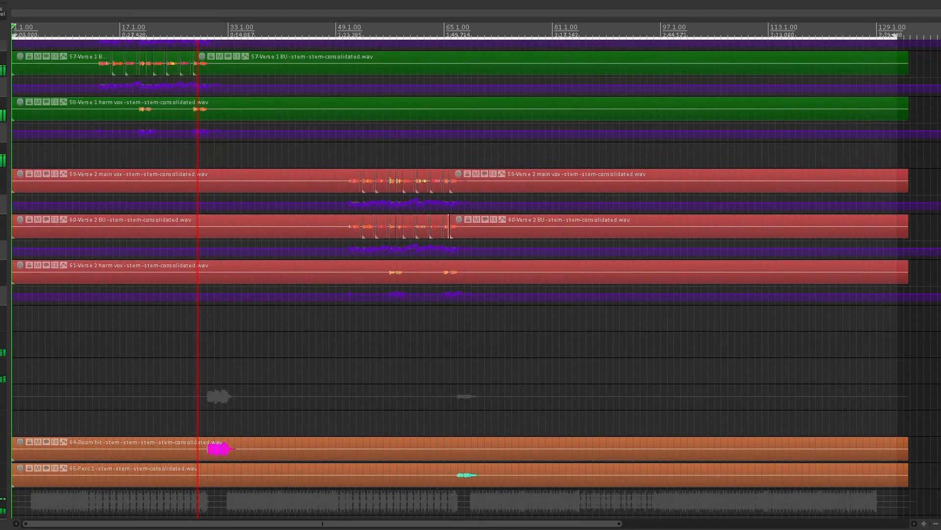
{"action": "scroll", "coordinate": [471, 279], "scroll_direction": "up", "scroll_amount": 14}
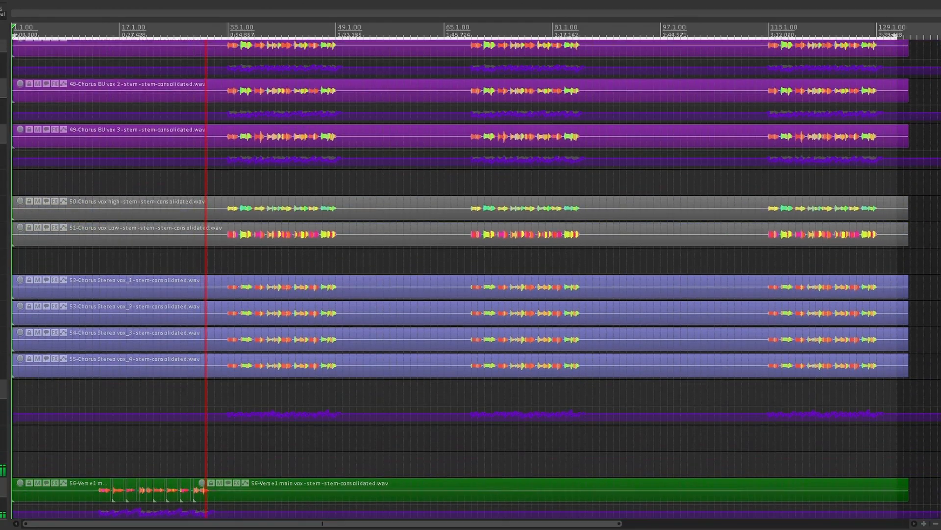
{"action": "scroll", "coordinate": [471, 279], "scroll_direction": "up", "scroll_amount": 12}
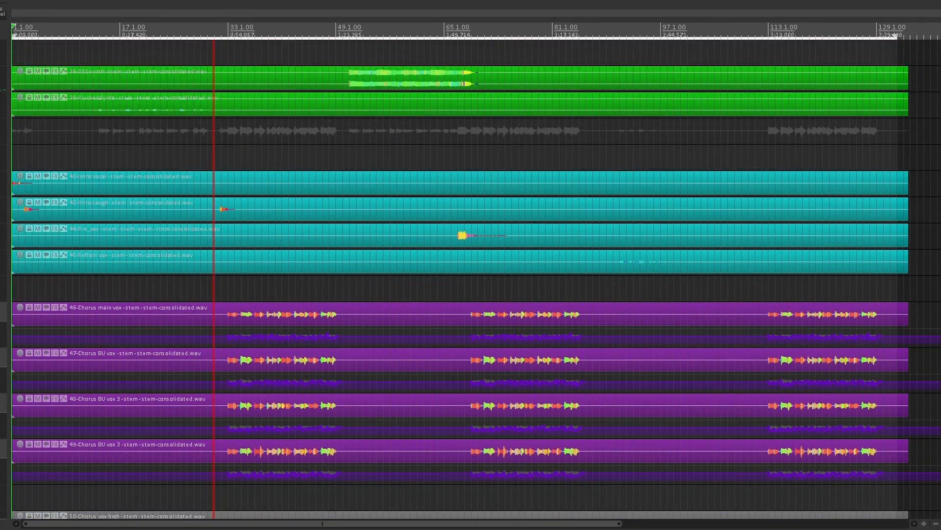
{"action": "scroll", "coordinate": [470, 279], "scroll_direction": "up", "scroll_amount": 14}
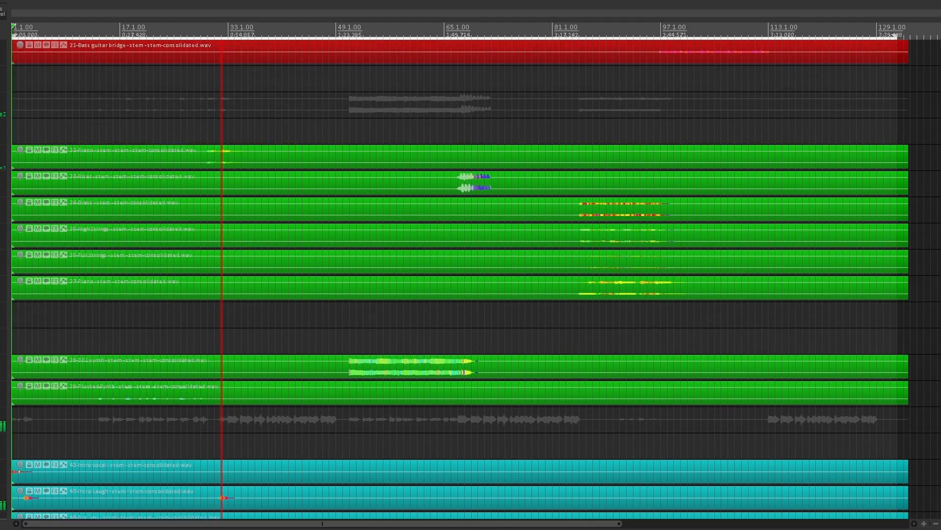
{"action": "scroll", "coordinate": [471, 280], "scroll_direction": "up", "scroll_amount": 14}
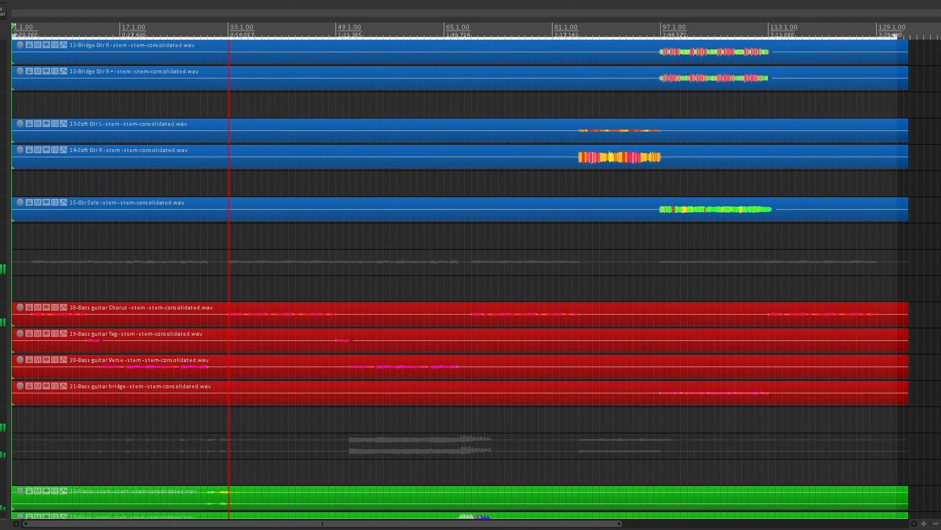
{"action": "scroll", "coordinate": [471, 279], "scroll_direction": "up", "scroll_amount": 8}
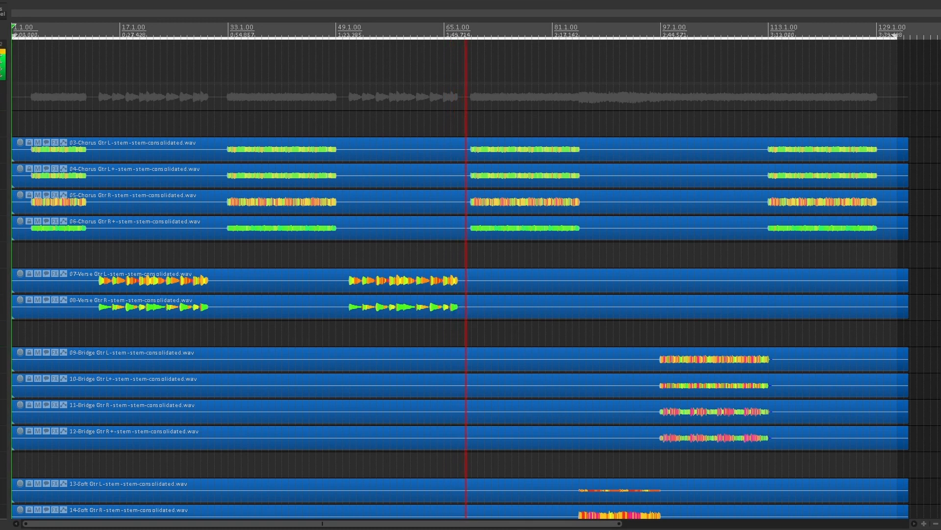
Follow the third chorus section during playback across the guitar, bass, keys, vocal, percussion and drum stems.
{"action": "scroll", "coordinate": [460, 278], "scroll_direction": "down", "scroll_amount": 10}
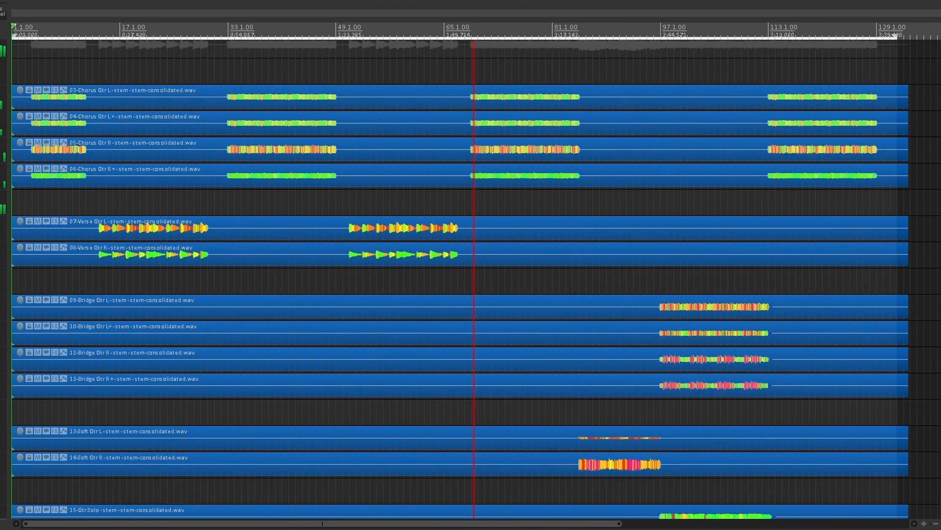
{"action": "scroll", "coordinate": [460, 279], "scroll_direction": "down", "scroll_amount": 13}
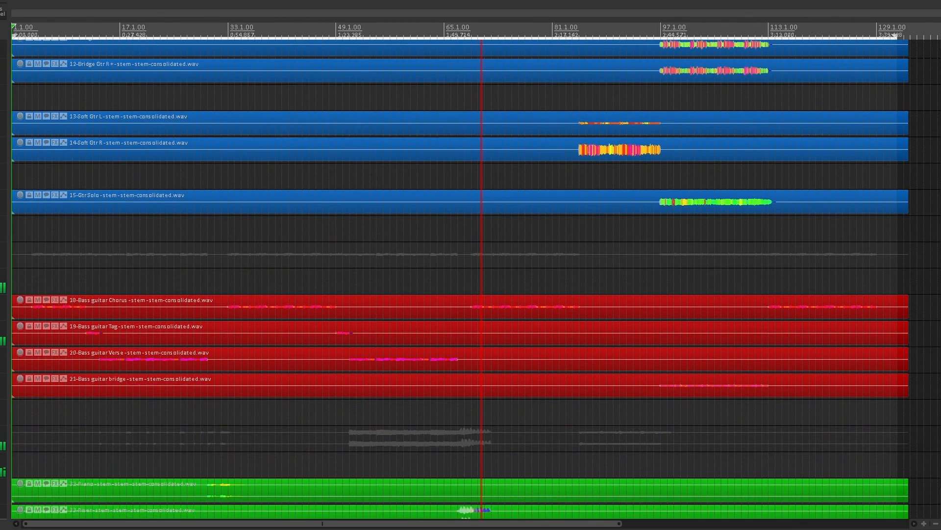
{"action": "scroll", "coordinate": [460, 279], "scroll_direction": "down", "scroll_amount": 13}
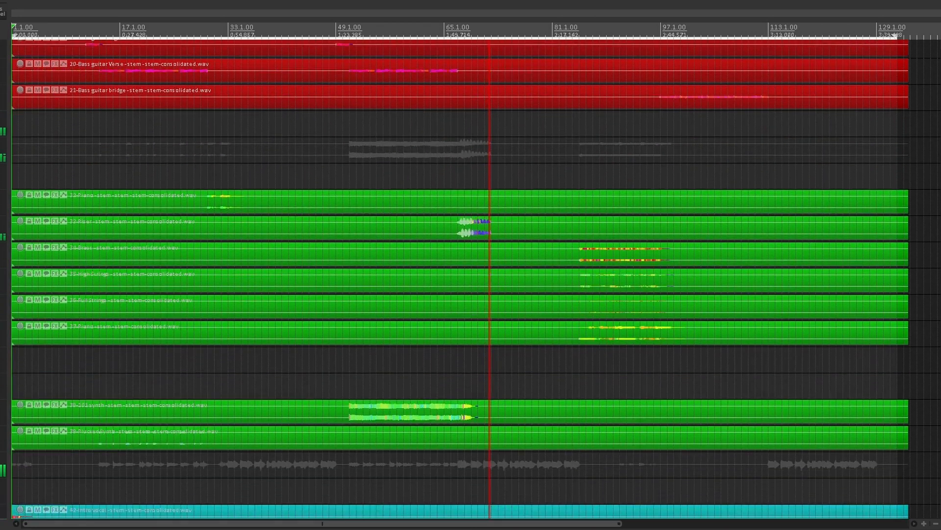
{"action": "scroll", "coordinate": [460, 278], "scroll_direction": "down", "scroll_amount": 9}
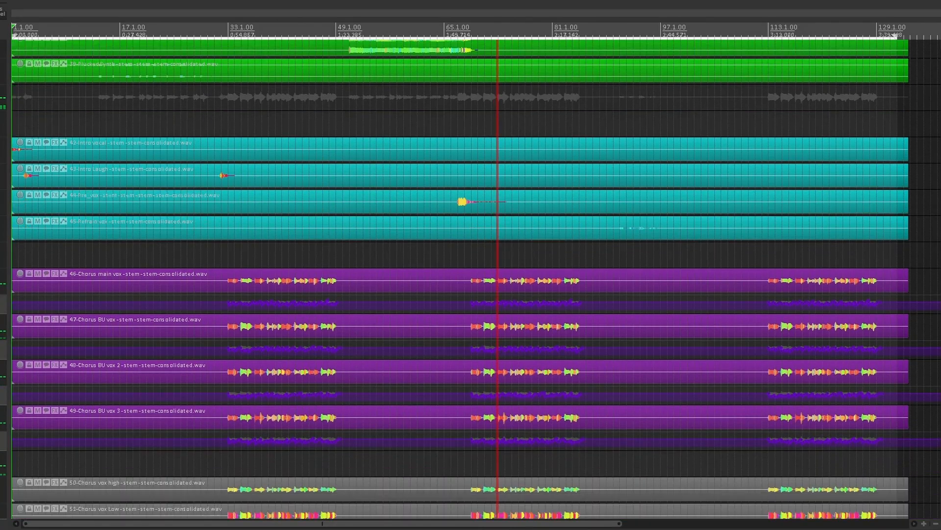
{"action": "scroll", "coordinate": [460, 279], "scroll_direction": "down", "scroll_amount": 6}
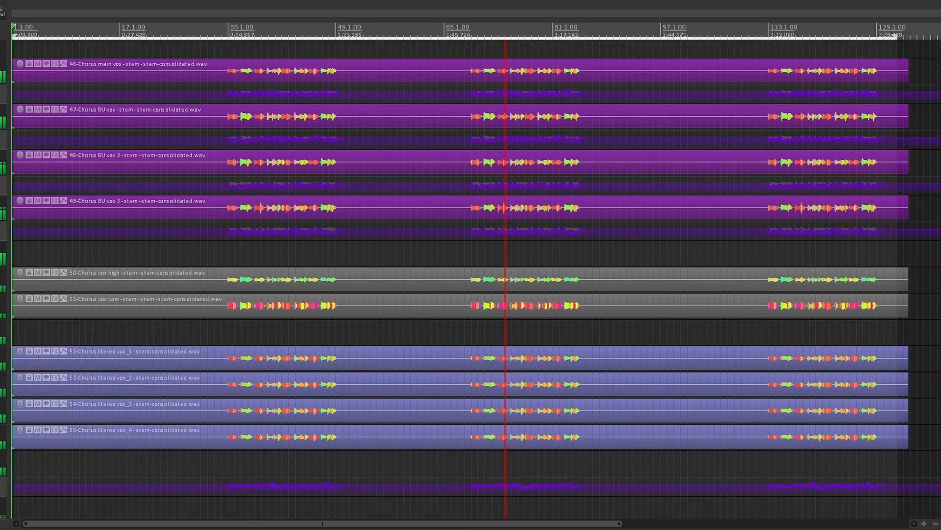
{"action": "scroll", "coordinate": [461, 278], "scroll_direction": "down", "scroll_amount": 2}
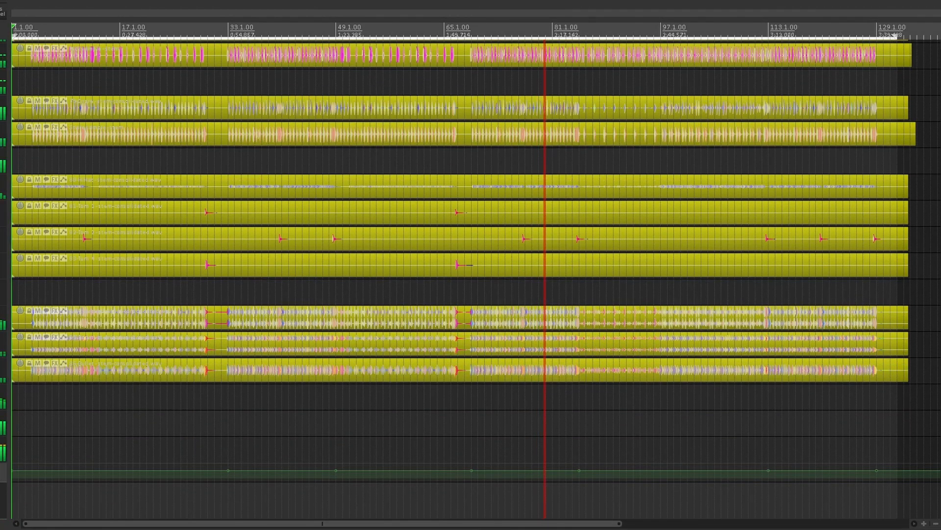
{"action": "scroll", "coordinate": [461, 275], "scroll_direction": "up", "scroll_amount": 10}
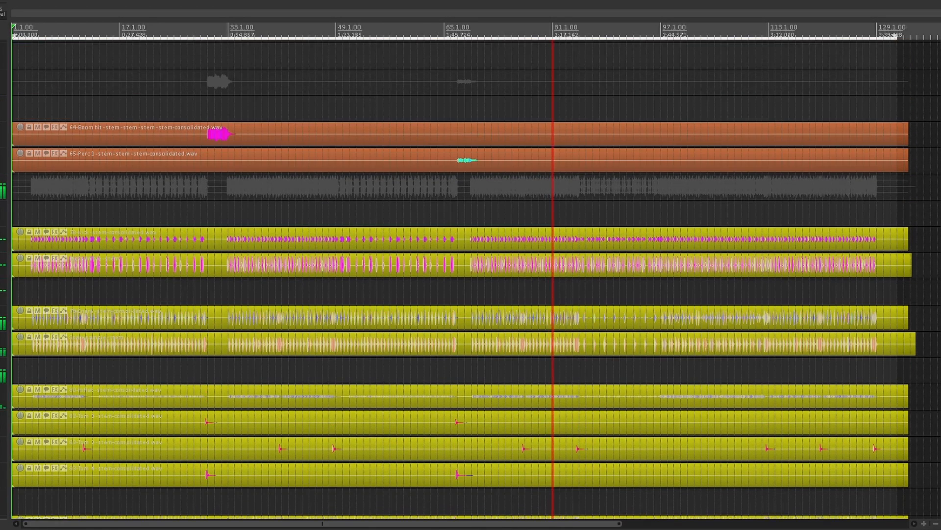
Follow the soft and bridge sections during playback, moving from the drum stems up through vocals, keys and bass to the guitar stems.
{"action": "scroll", "coordinate": [461, 275], "scroll_direction": "up", "scroll_amount": 10}
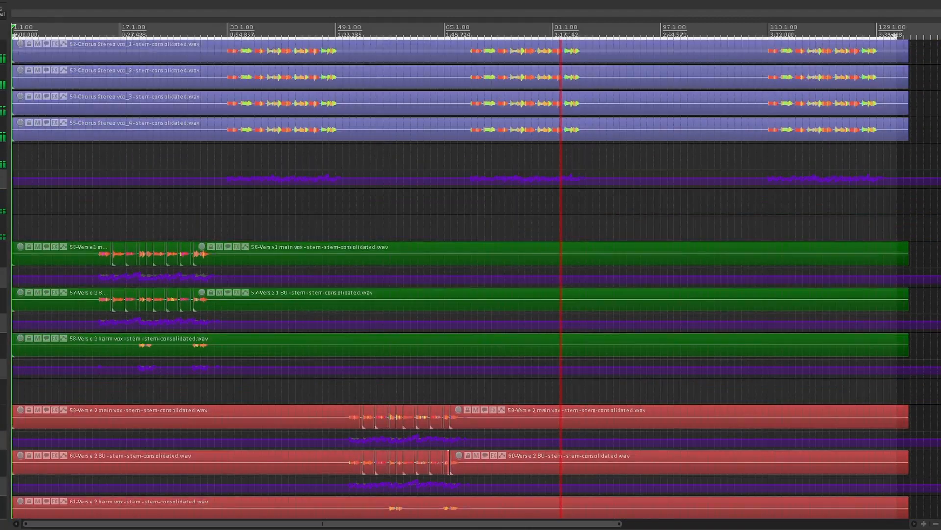
{"action": "scroll", "coordinate": [461, 274], "scroll_direction": "up", "scroll_amount": 10}
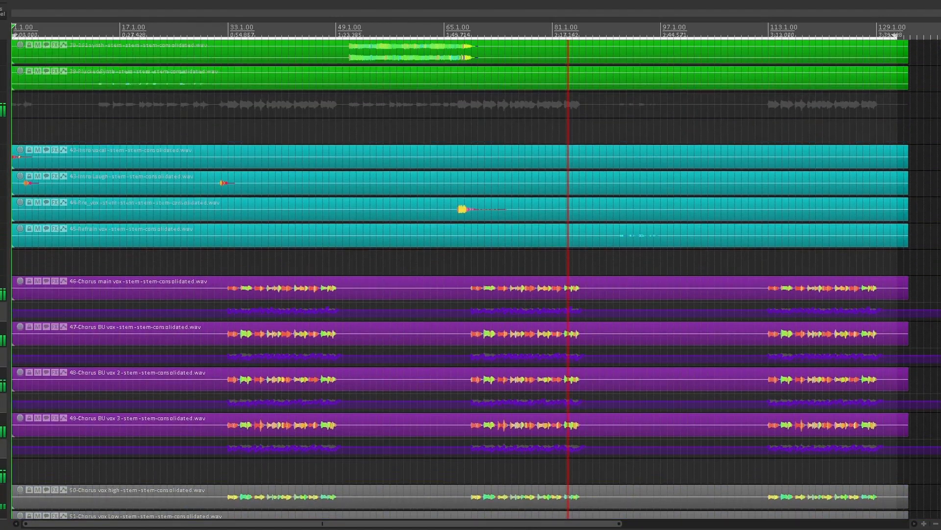
{"action": "scroll", "coordinate": [461, 274], "scroll_direction": "up", "scroll_amount": 10}
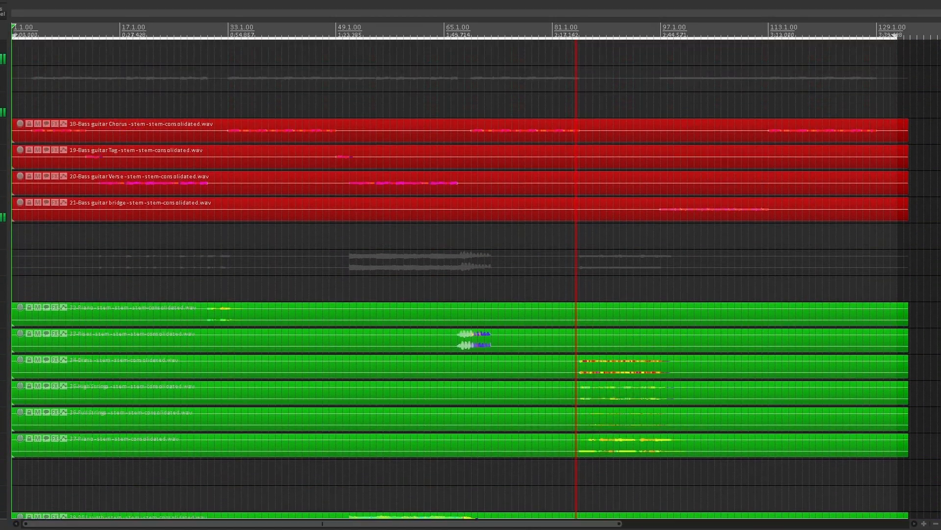
{"action": "scroll", "coordinate": [460, 275], "scroll_direction": "up", "scroll_amount": 3}
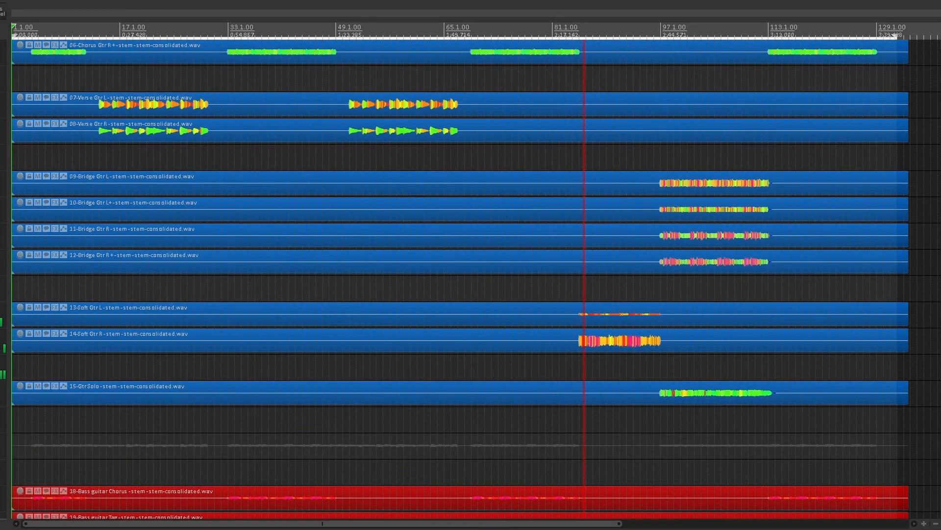
{"action": "scroll", "coordinate": [461, 275], "scroll_direction": "up", "scroll_amount": 7}
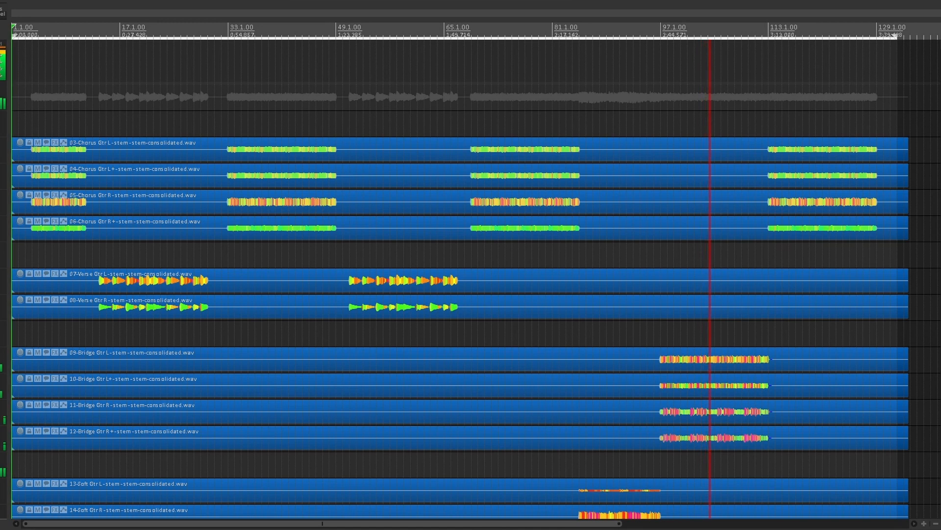
{"action": "scroll", "coordinate": [460, 291], "scroll_direction": "down", "scroll_amount": 2}
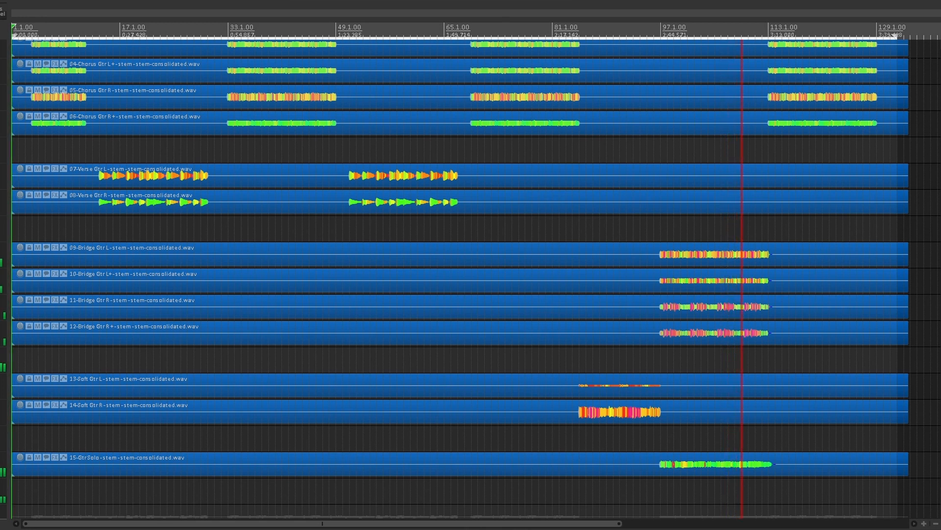
{"action": "scroll", "coordinate": [460, 274], "scroll_direction": "up", "scroll_amount": 4}
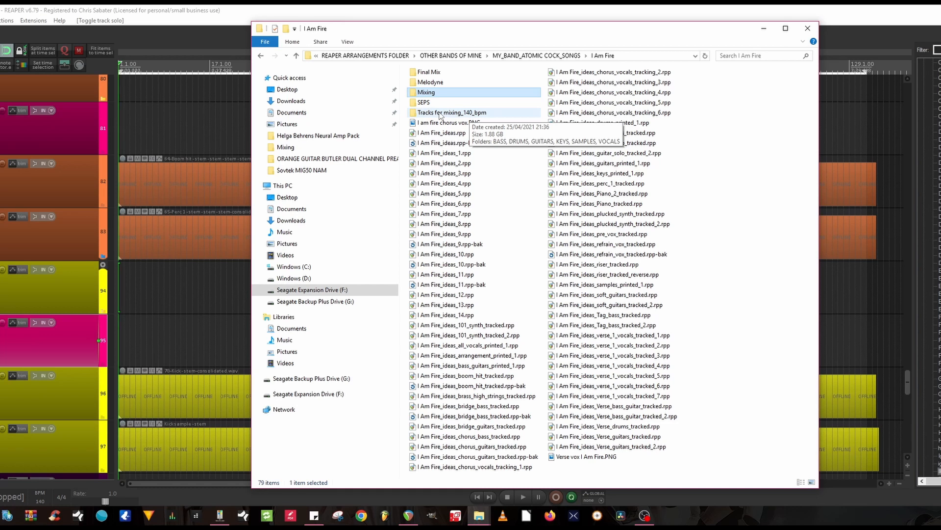
Look through the Tracks for mixing_140_bpm folder and its BASS subfolder, then return to the I Am Fire folder.
{"action": "double_click", "coordinate": [443, 112]}
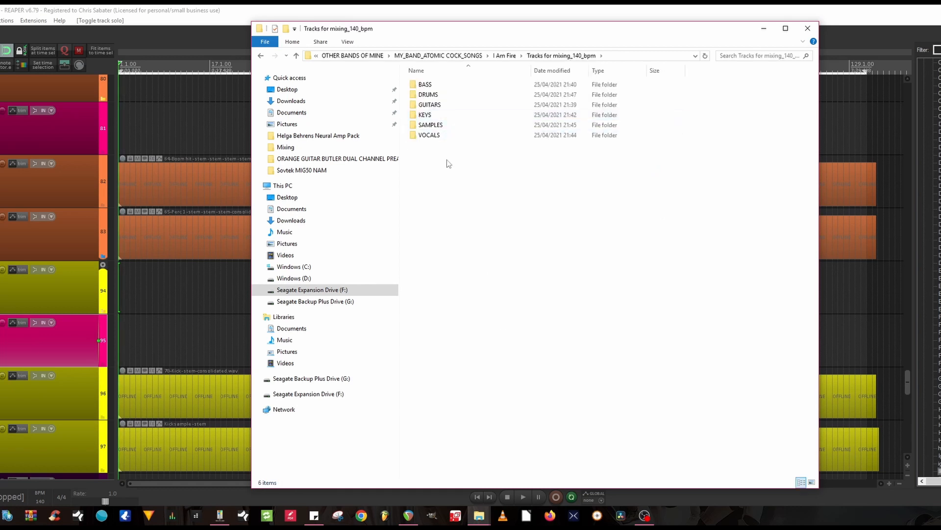
{"action": "double_click", "coordinate": [426, 86]}
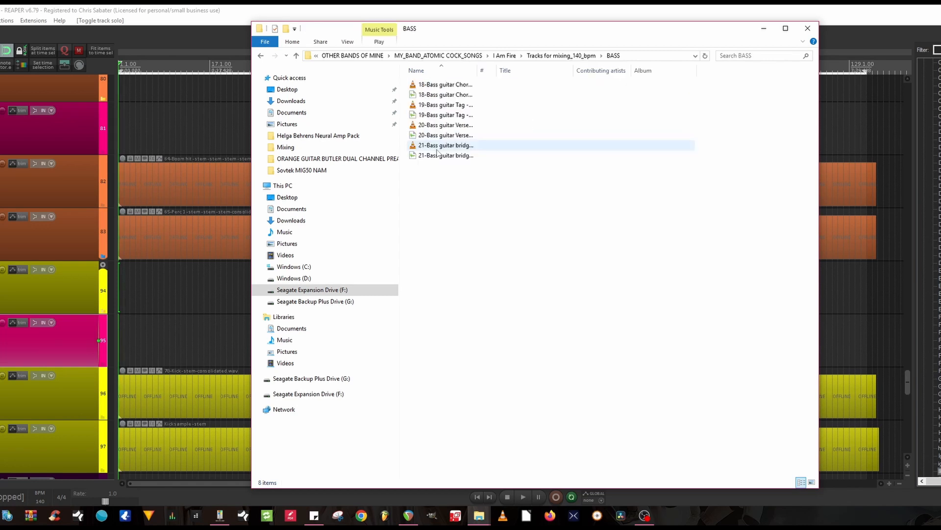
{"action": "left_click", "coordinate": [296, 56]}
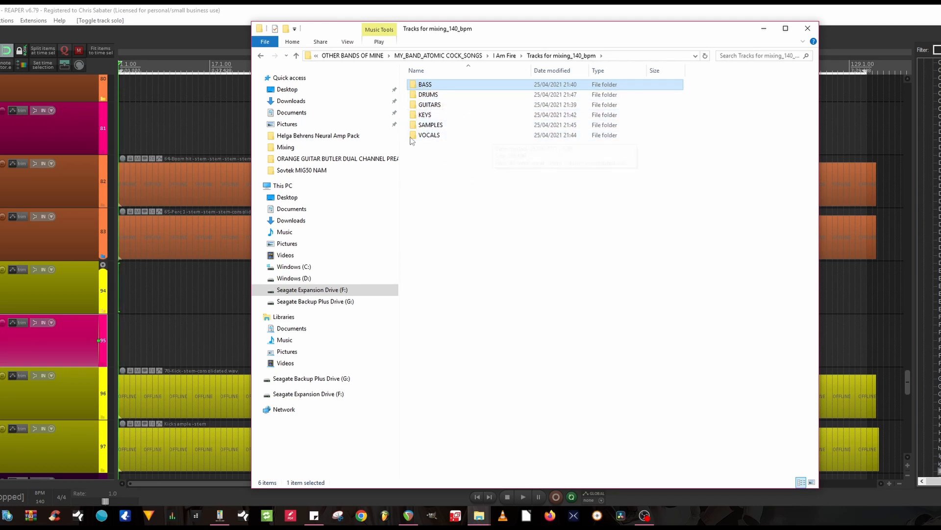
{"action": "left_click", "coordinate": [296, 55]}
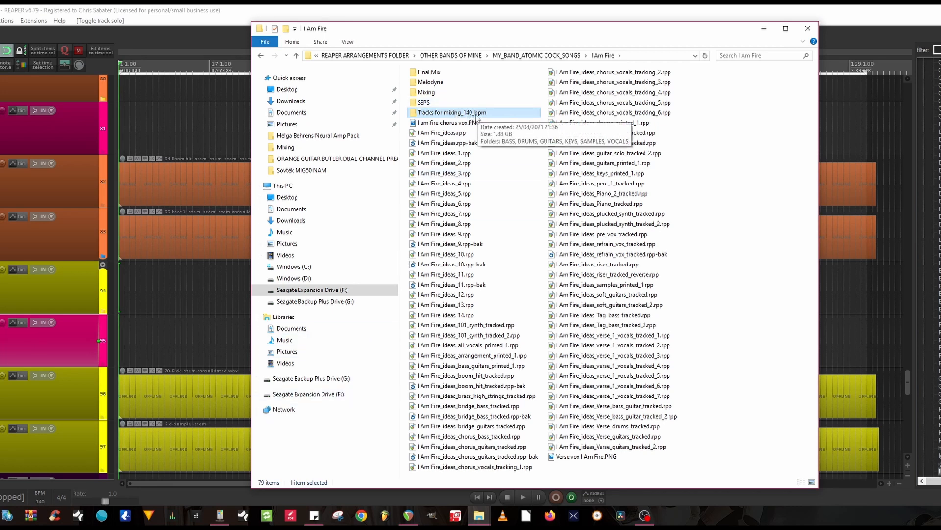
Look through the SEPS folder and its VOCALS recordings, then return to the I Am Fire folder.
{"action": "double_click", "coordinate": [424, 103]}
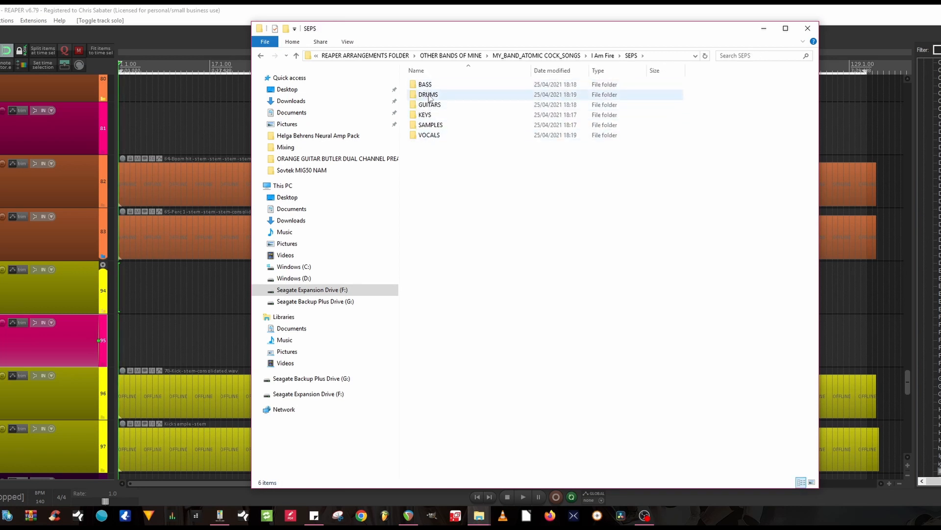
{"action": "double_click", "coordinate": [427, 135]}
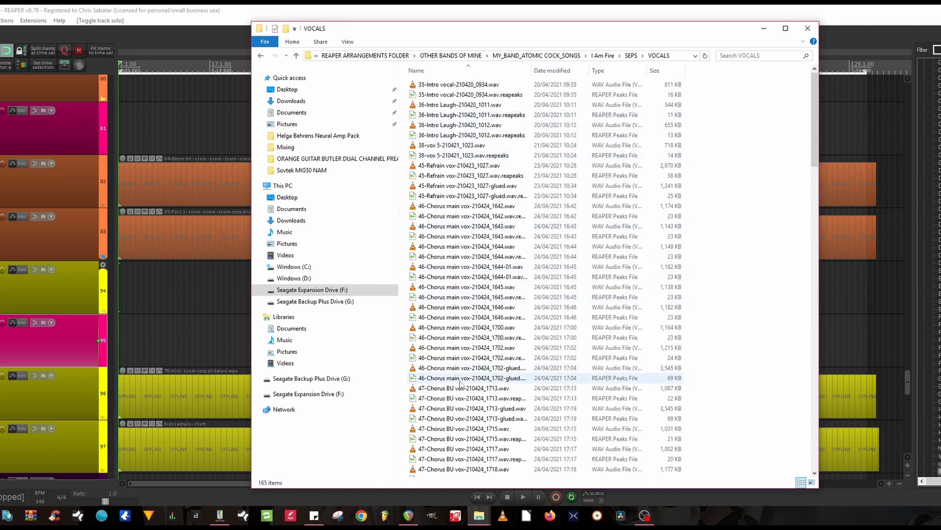
{"action": "key", "text": "alt+Left"}
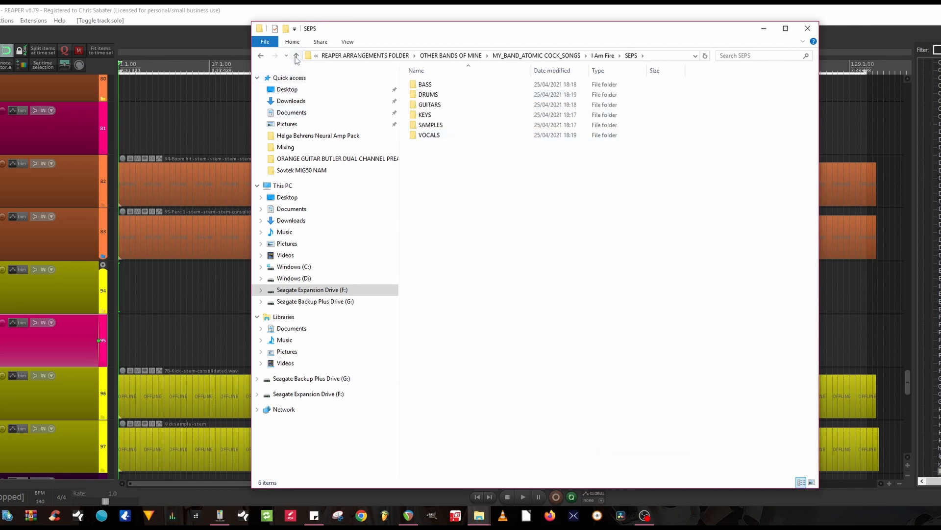
{"action": "key", "text": "alt+Up"}
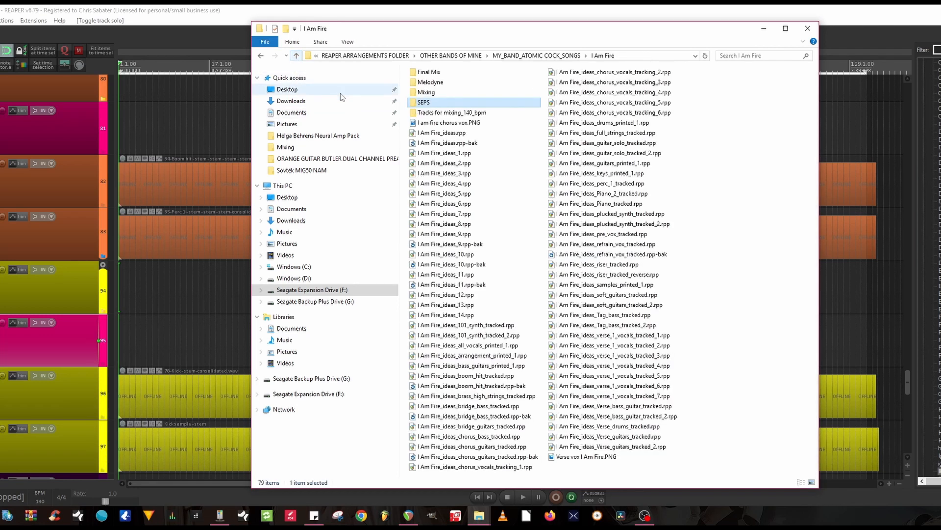
Look through the Mixing folder's project versions, highlighting I Am Fire_mixing_mixing_arrangement_14.rpp, and return to the I Am Fire folder.
{"action": "double_click", "coordinate": [428, 95]}
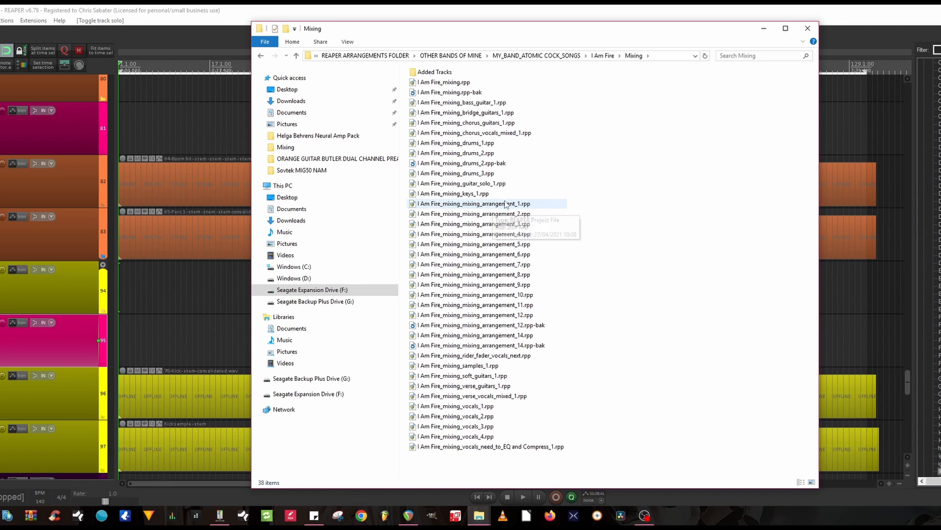
{"action": "left_click", "coordinate": [494, 337]}
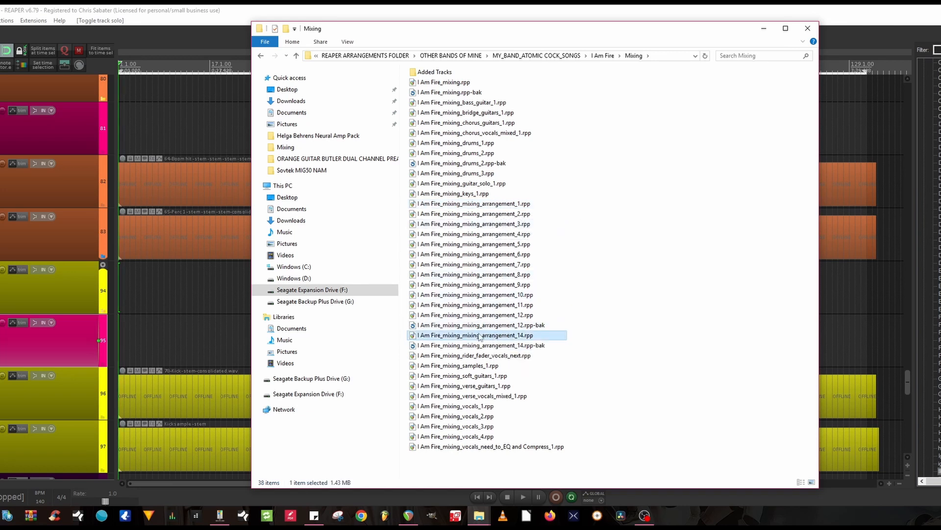
{"action": "key", "text": "alt+Up"}
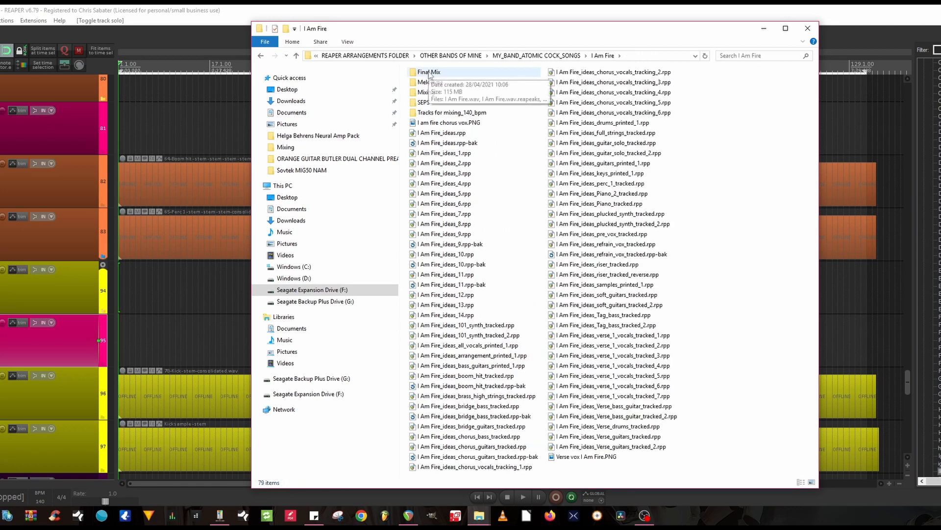
View the rendered WAV files in the Final Mix folder and return to the I Am Fire folder.
{"action": "left_click", "coordinate": [430, 72]}
{"action": "double_click", "coordinate": [429, 73]}
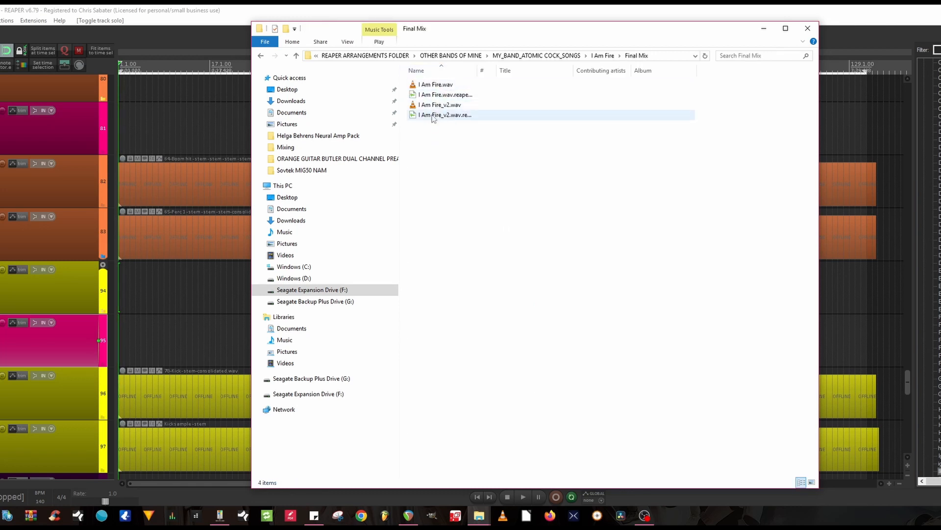
{"action": "key", "text": "alt+Up"}
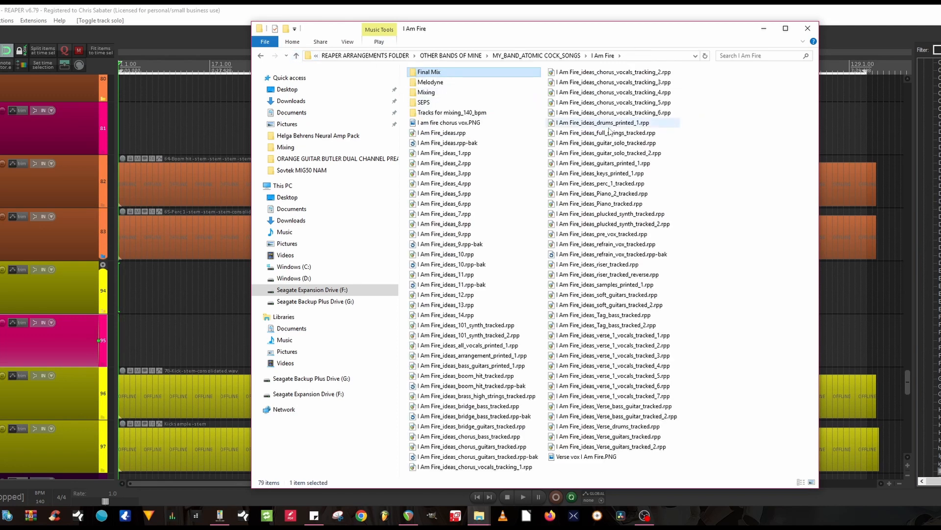
{"action": "left_click", "coordinate": [737, 109]}
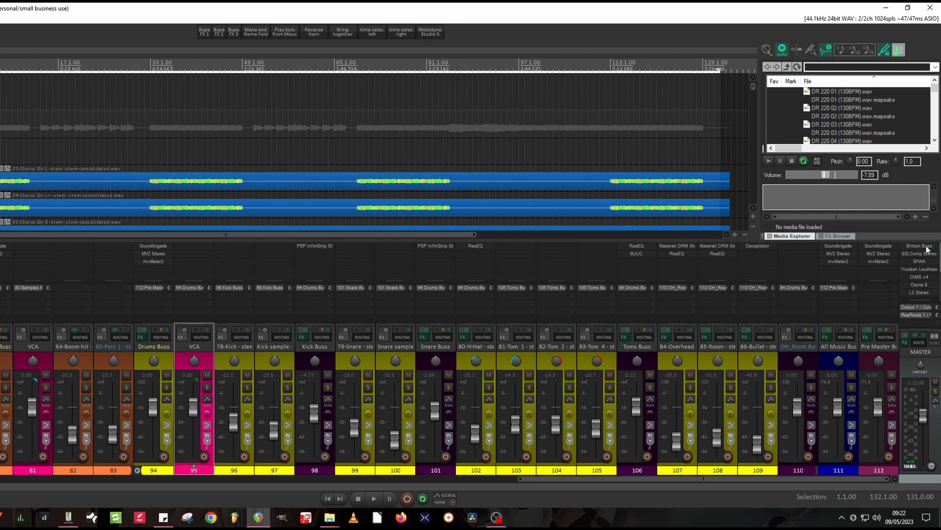
Inspect the Britson Buss and SSLComp Stereo plugins on the master track, closing each one.
{"action": "left_click", "coordinate": [915, 248]}
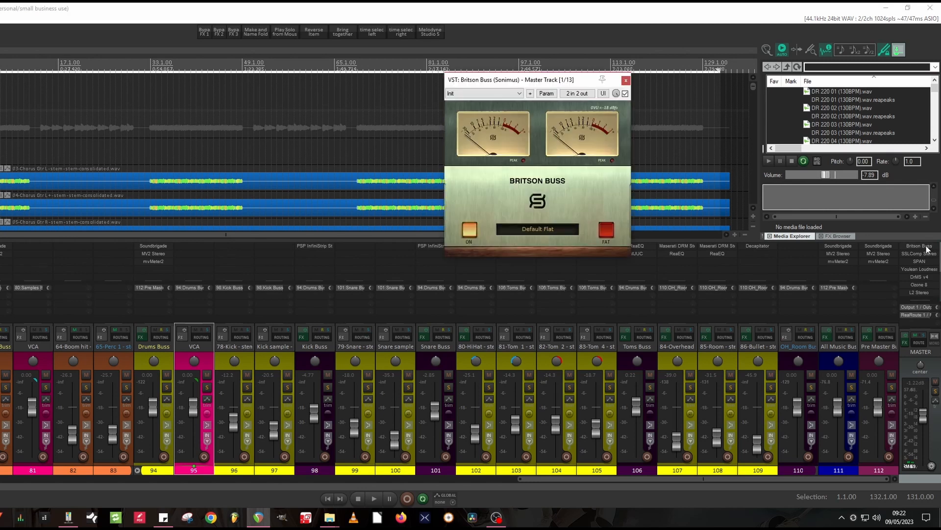
{"action": "left_click", "coordinate": [915, 249]}
{"action": "left_click", "coordinate": [925, 254]}
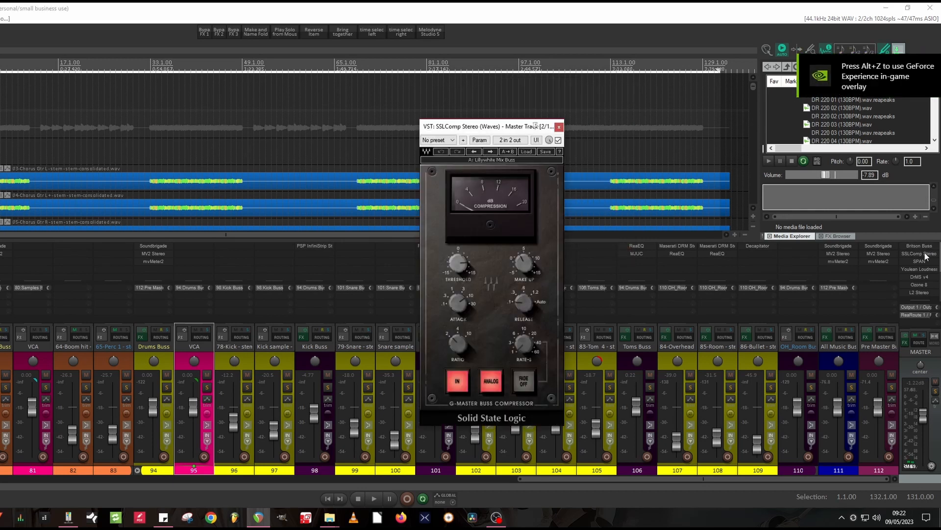
{"action": "left_click", "coordinate": [925, 254]}
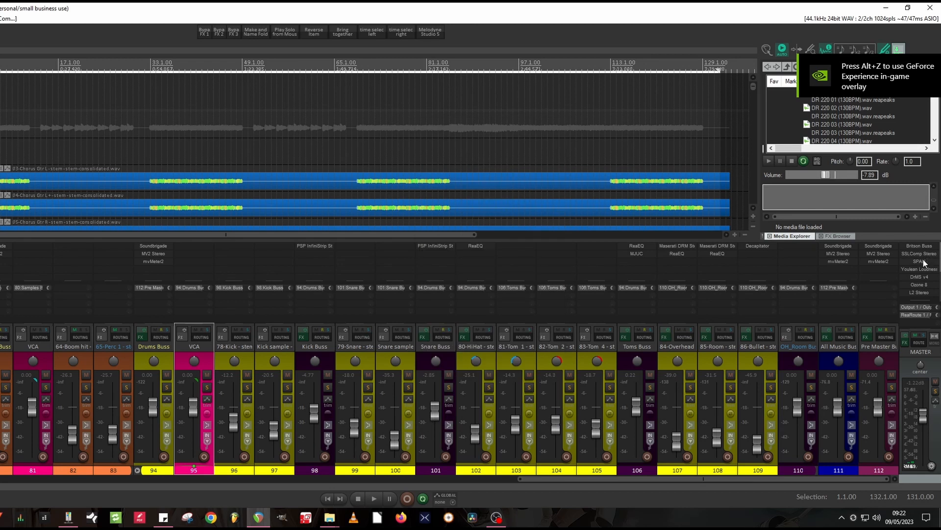
Inspect the SPAN analyzer and the first Youlean Loudness Meter on the master track, closing both.
{"action": "left_click", "coordinate": [920, 261]}
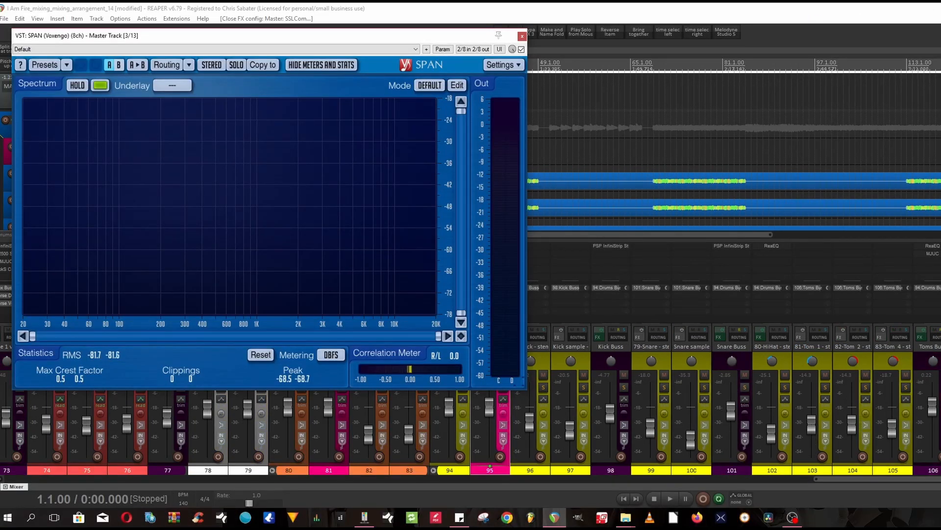
{"action": "left_click", "coordinate": [522, 36]}
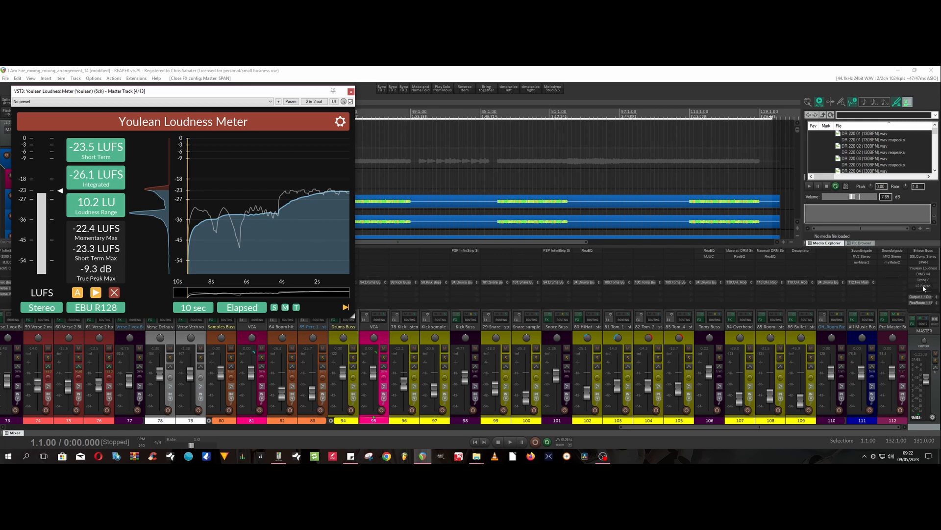
{"action": "left_click", "coordinate": [924, 268]}
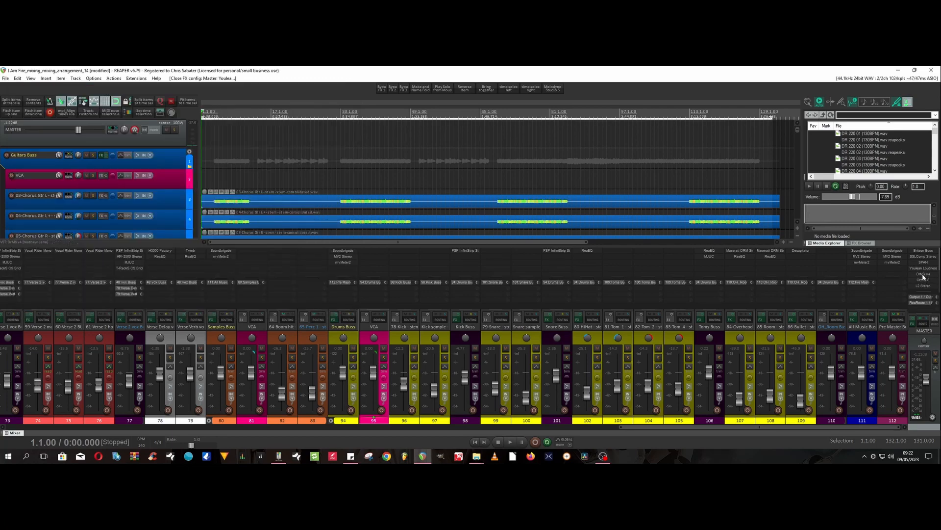
Inspect the DrMS v4 spatial processor and the ISOL8 frequency monitor on the master track, closing each one.
{"action": "left_click", "coordinate": [924, 274]}
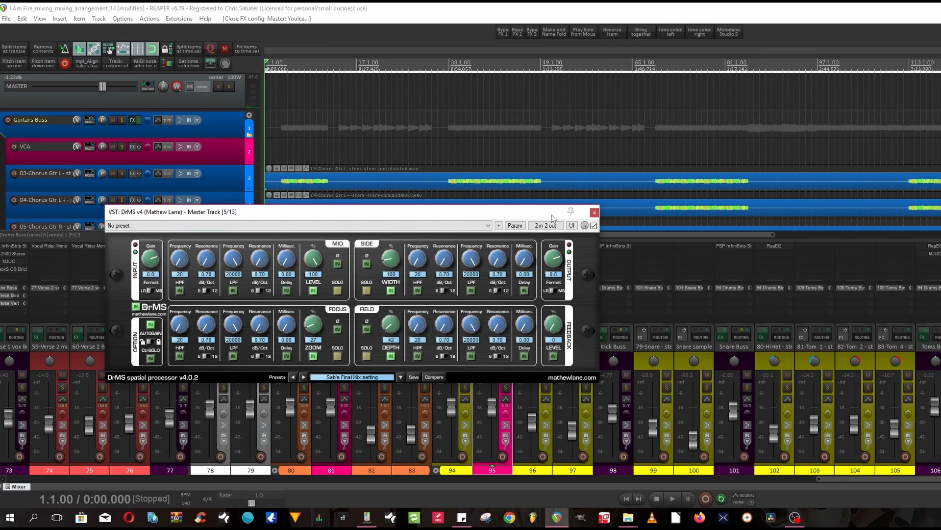
{"action": "left_click", "coordinate": [595, 211]}
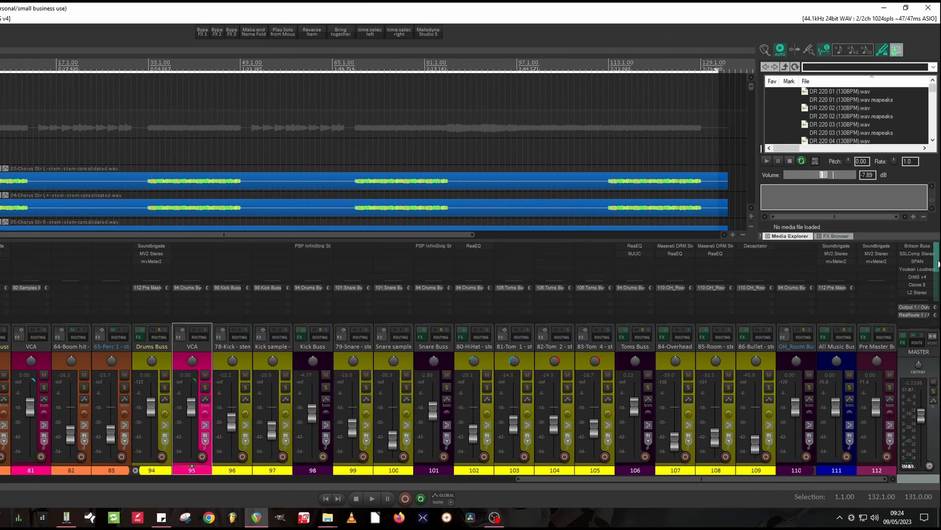
{"action": "scroll", "coordinate": [937, 270], "scroll_direction": "down", "scroll_amount": 2}
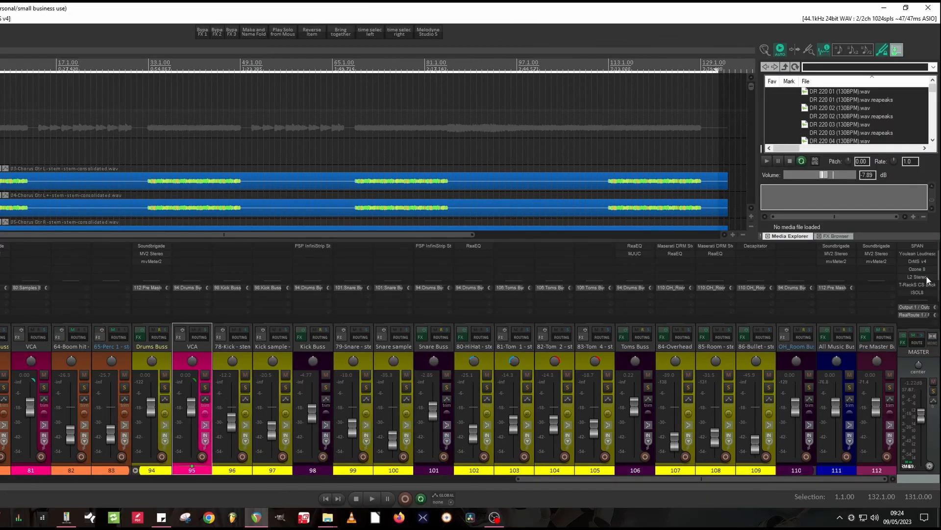
{"action": "left_click_drag", "start_coordinate": [938, 271], "coordinate": [937, 279]}
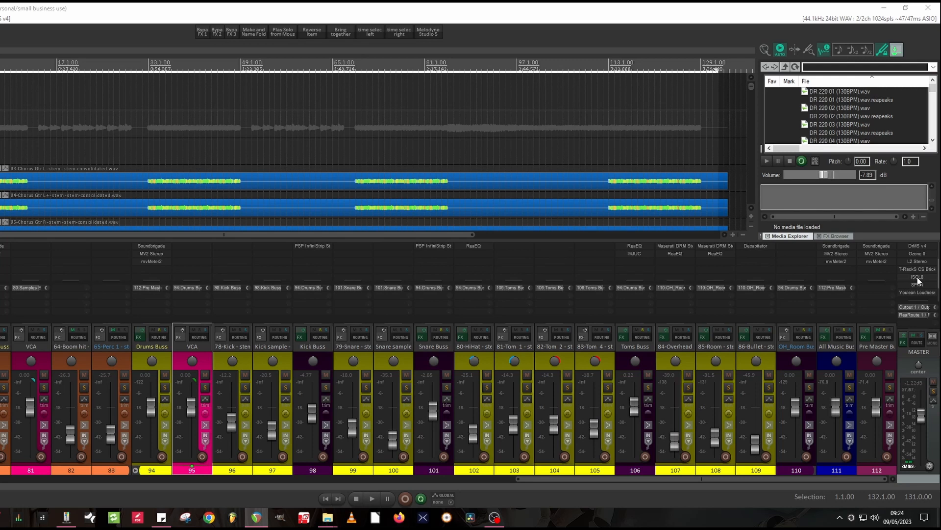
{"action": "left_click", "coordinate": [918, 278]}
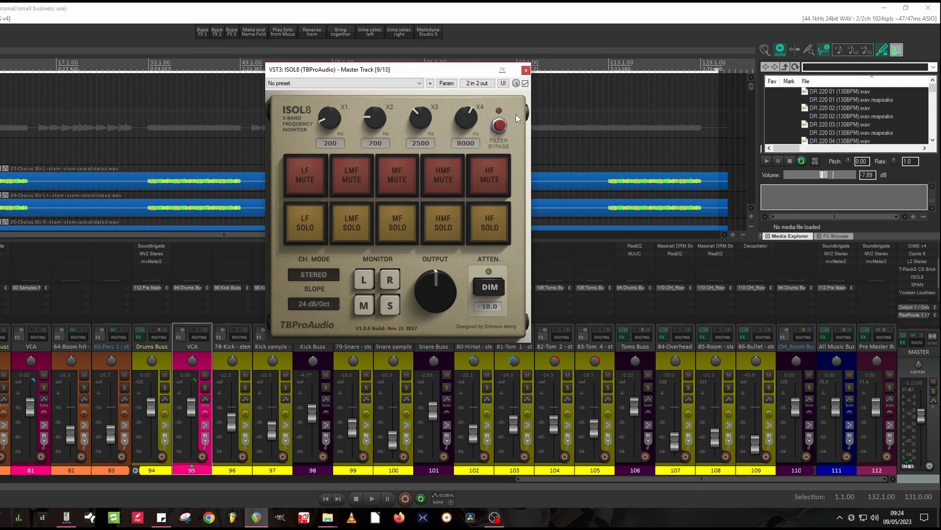
{"action": "left_click", "coordinate": [526, 72]}
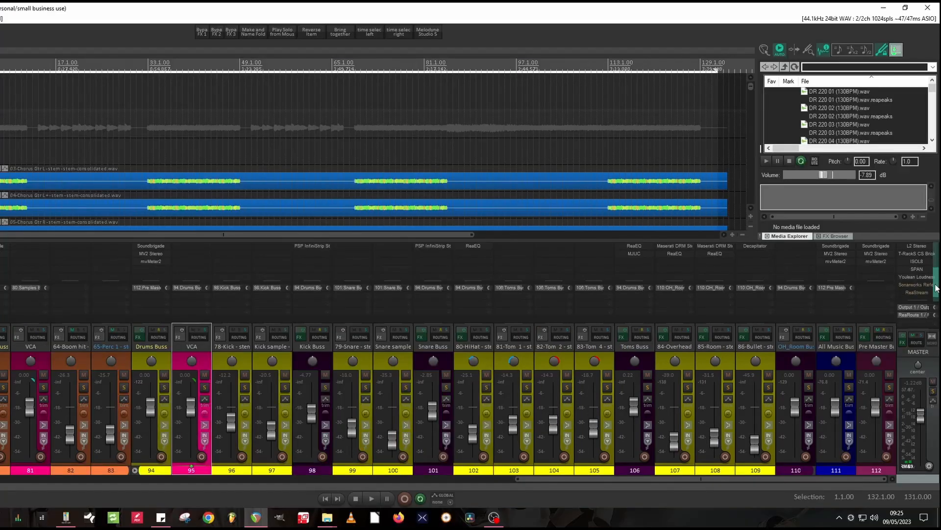
Check the second Youlean Loudness Meter near the end of the master track's effects chain and close it.
{"action": "scroll", "coordinate": [936, 288], "scroll_direction": "down", "scroll_amount": 1}
{"action": "left_click", "coordinate": [925, 270]}
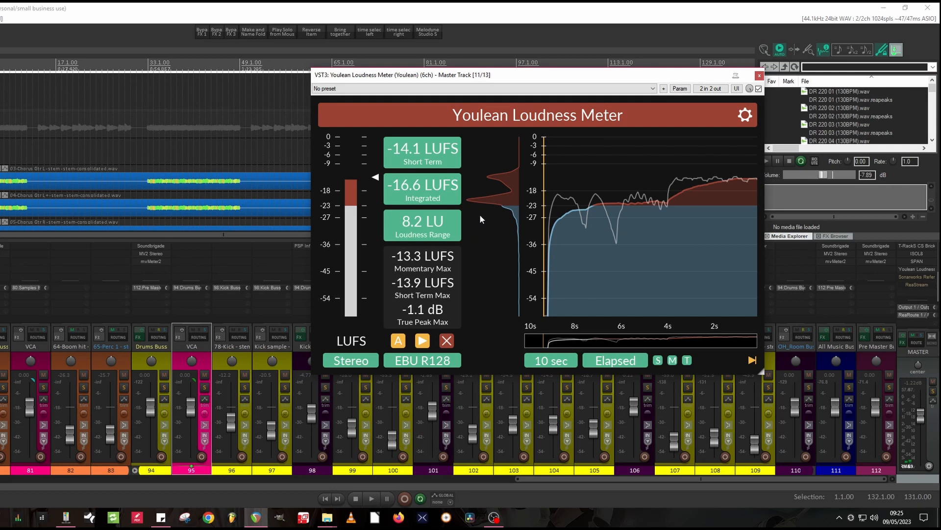
{"action": "left_click", "coordinate": [759, 75]}
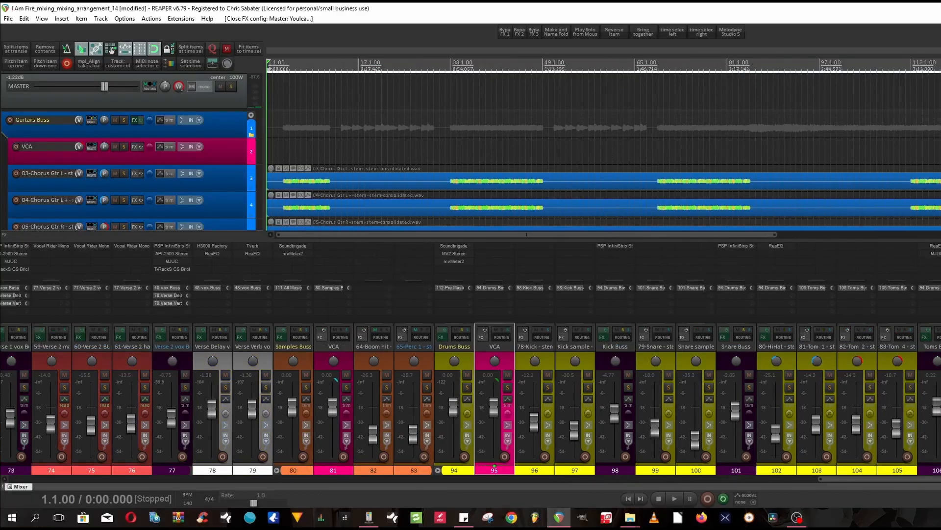
Enable Sonarworks Reference 4 on the master track, compare its response curve with calibration off and on, and bypass the plugin again.
{"action": "left_click", "coordinate": [939, 270]}
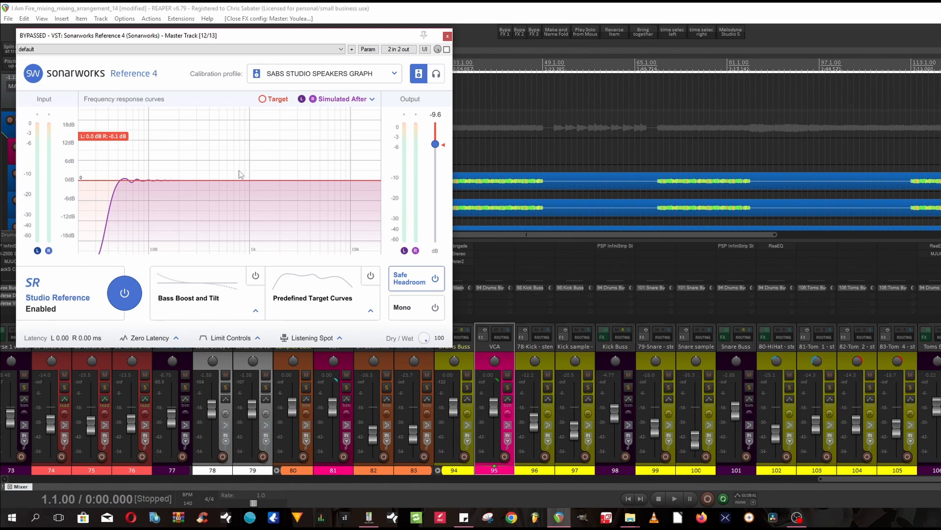
{"action": "left_click", "coordinate": [447, 50]}
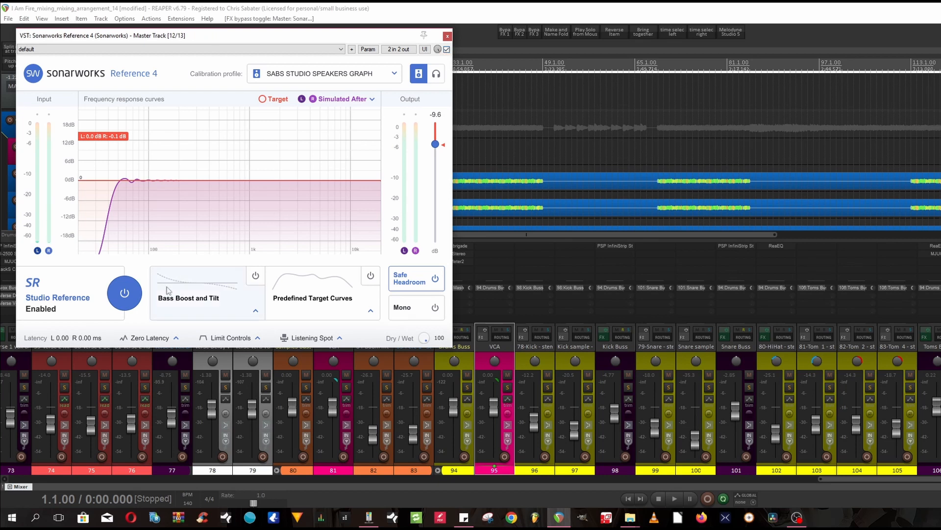
{"action": "left_click", "coordinate": [125, 293]}
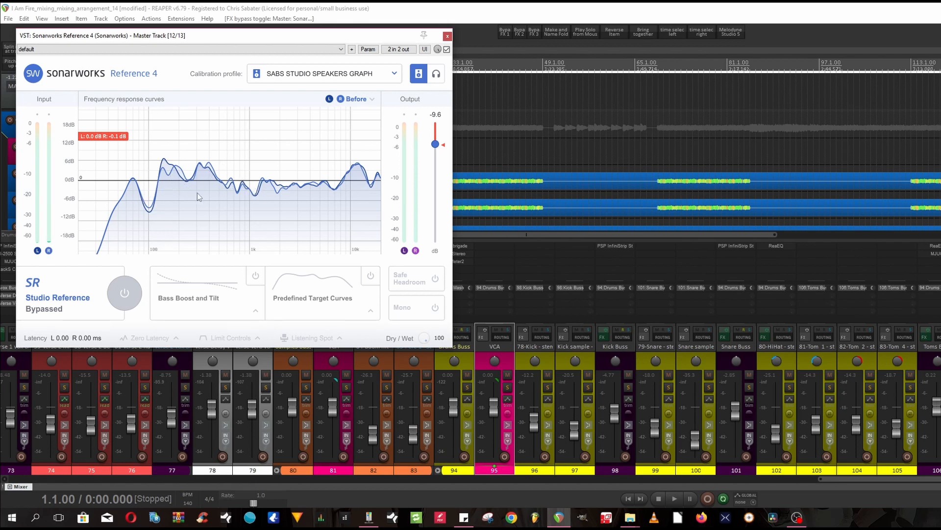
{"action": "left_click", "coordinate": [124, 293]}
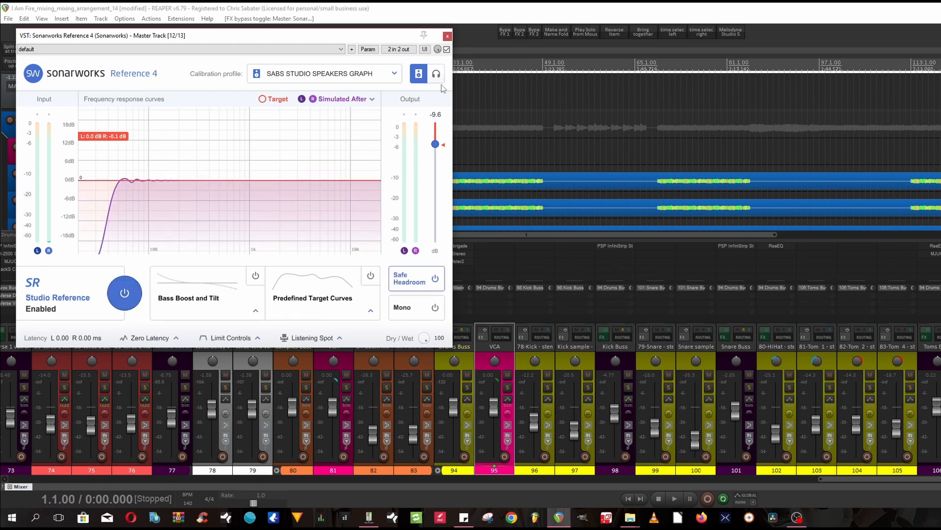
{"action": "left_click", "coordinate": [447, 50]}
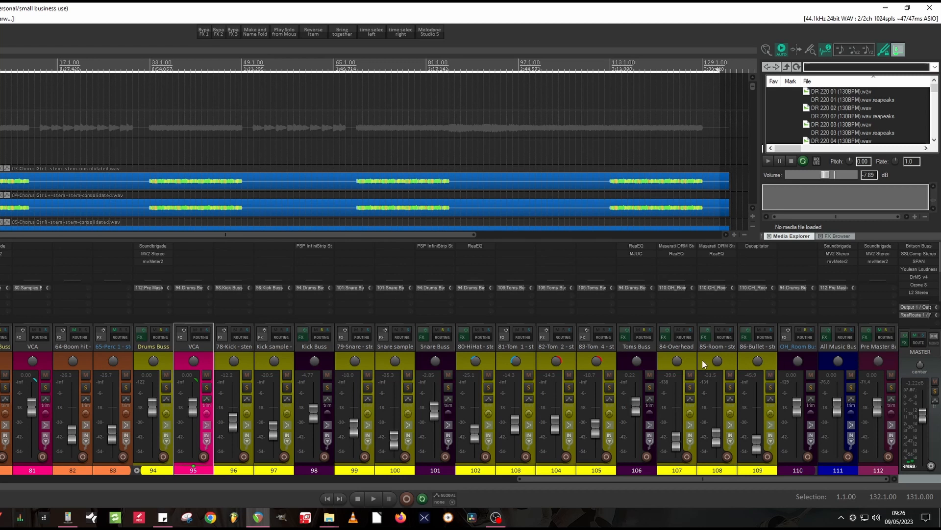
Select the Pre Master Buss and inspect its Soundbrigade, MV2 Stereo and mvMeter2 plugins, closing each one.
{"action": "left_click", "coordinate": [865, 359]}
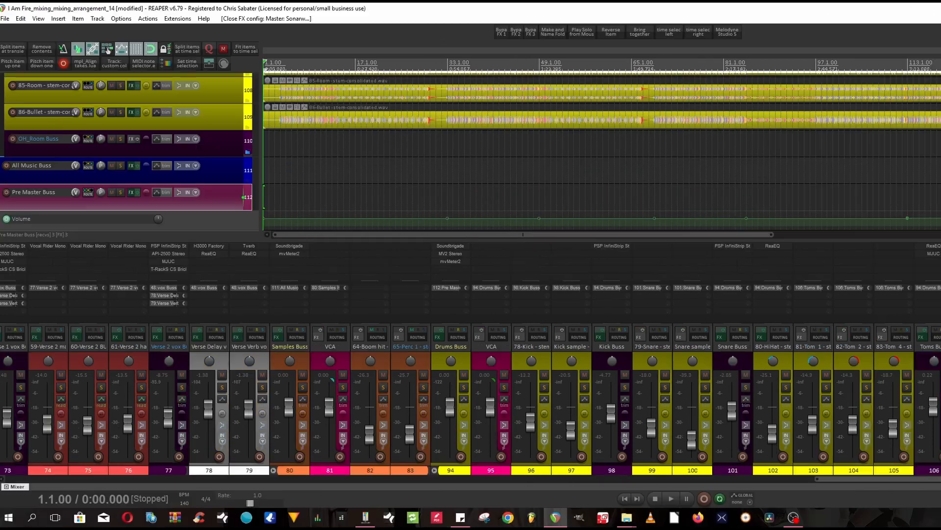
{"action": "left_click", "coordinate": [940, 245]}
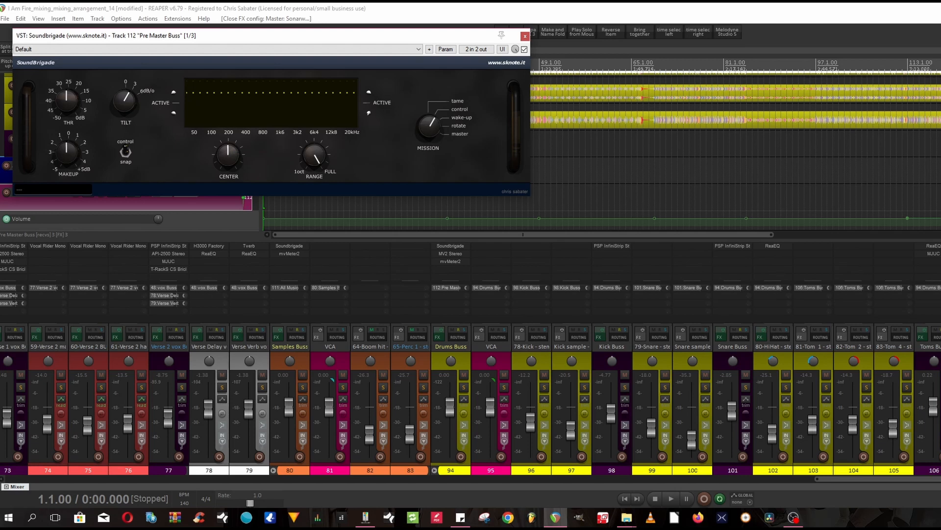
{"action": "left_click", "coordinate": [940, 254]}
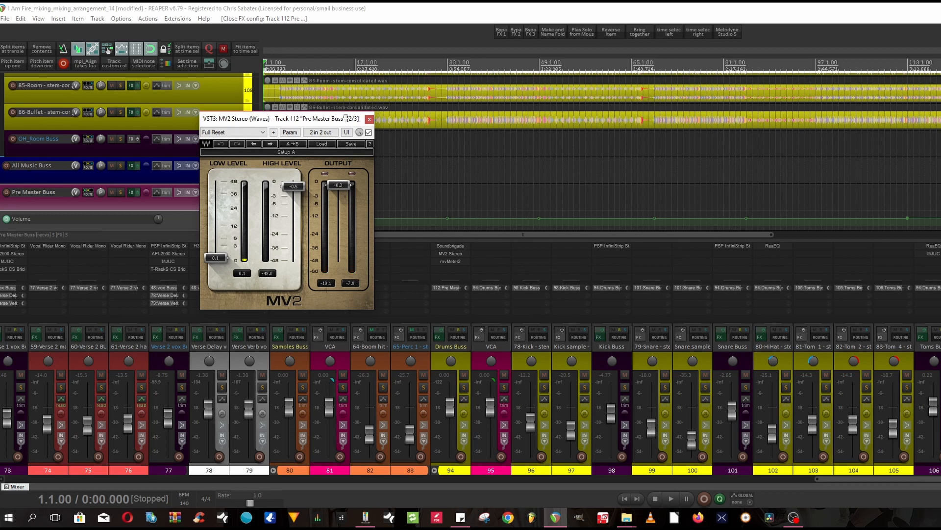
{"action": "left_click", "coordinate": [940, 262]}
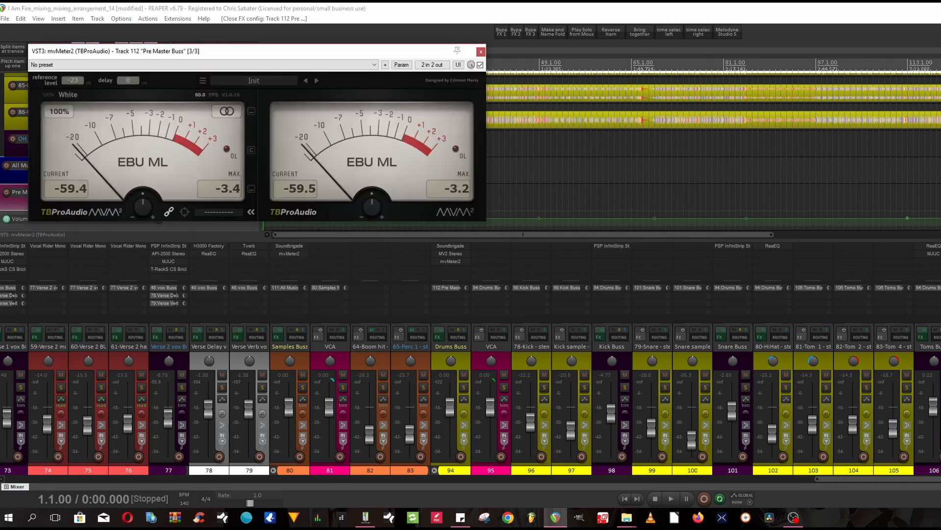
{"action": "left_click", "coordinate": [878, 262]}
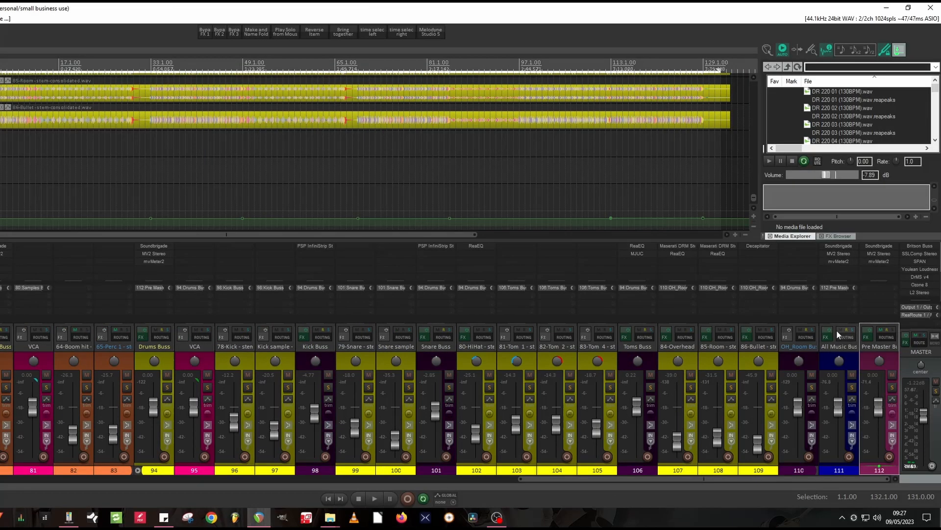
Select the All Music Buss and inspect its Soundbrigade, MV2 Stereo and mvMeter2 plugins, closing each one.
{"action": "left_click", "coordinate": [849, 356]}
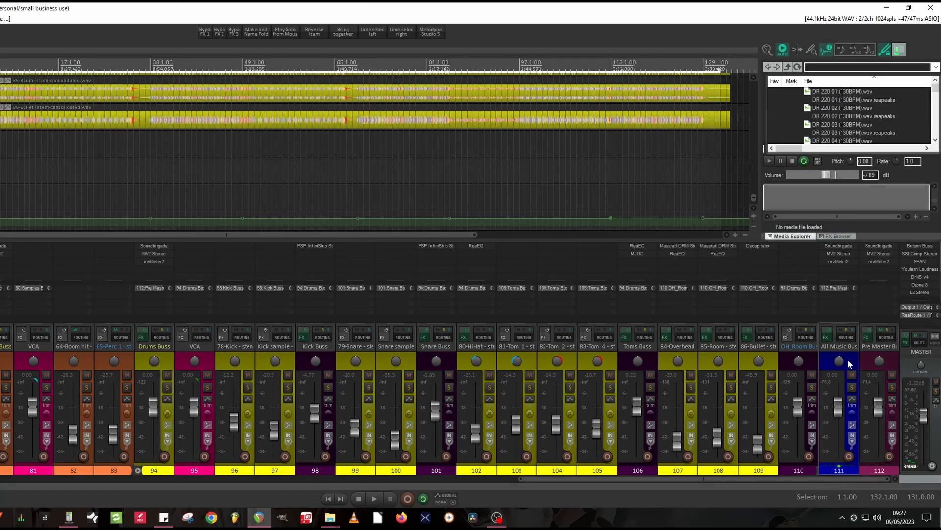
{"action": "left_click", "coordinate": [839, 246]}
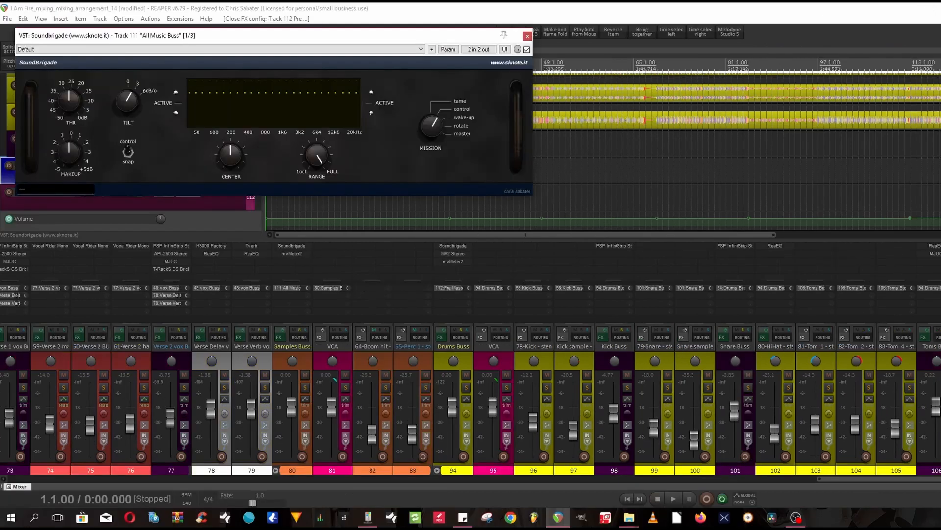
{"action": "left_click", "coordinate": [839, 246]}
{"action": "left_click", "coordinate": [940, 254]}
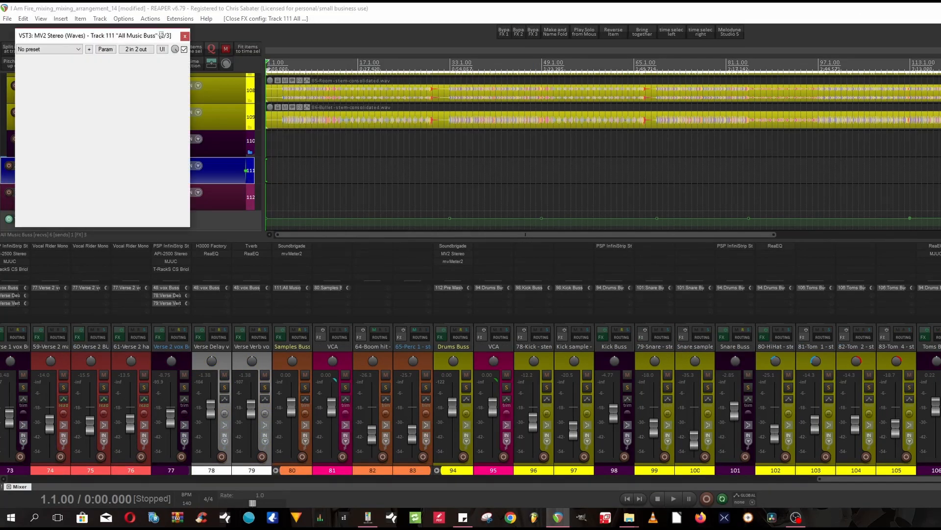
{"action": "left_click", "coordinate": [940, 261]}
{"action": "left_click", "coordinate": [940, 261]}
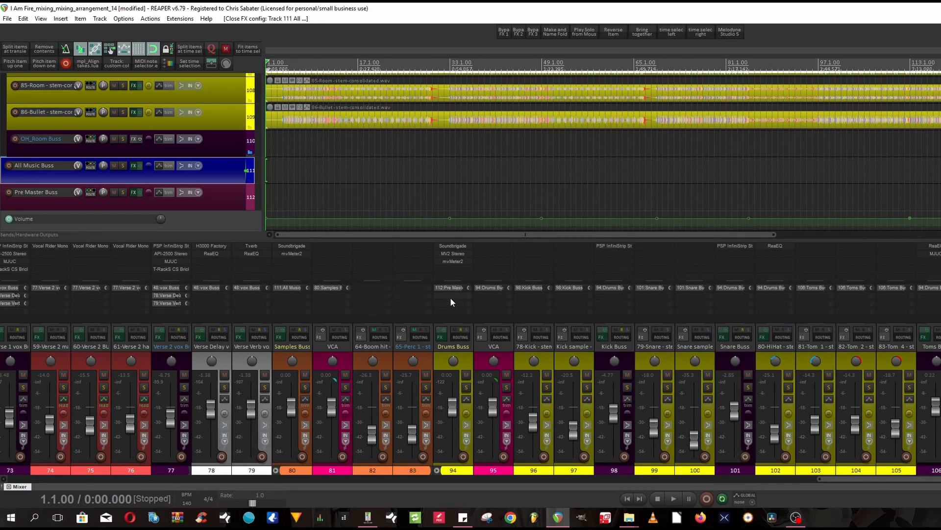
Inspect the Soundbrigade, MV2 Stereo and mvMeter2 plugins on the Drums Buss, closing each one.
{"action": "left_click", "coordinate": [455, 246]}
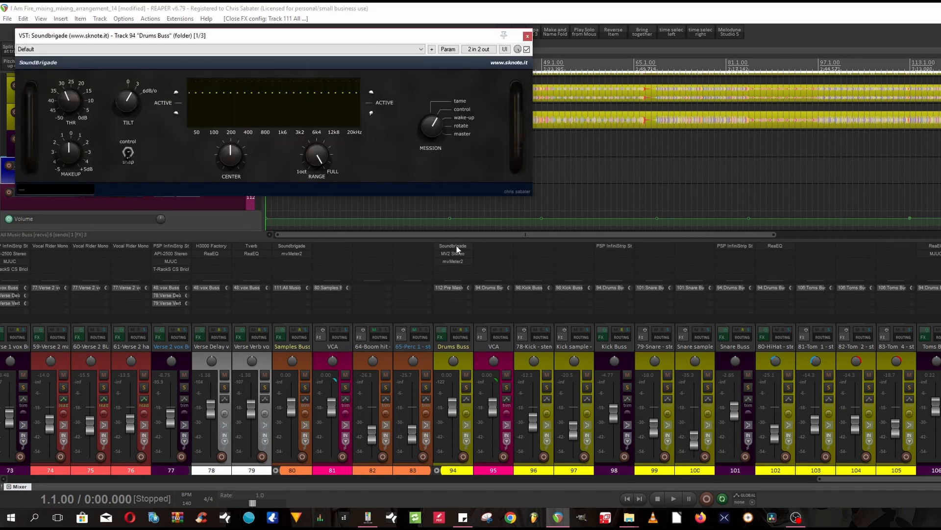
{"action": "left_click", "coordinate": [456, 246]}
{"action": "left_click", "coordinate": [456, 253]}
{"action": "left_click", "coordinate": [456, 255]}
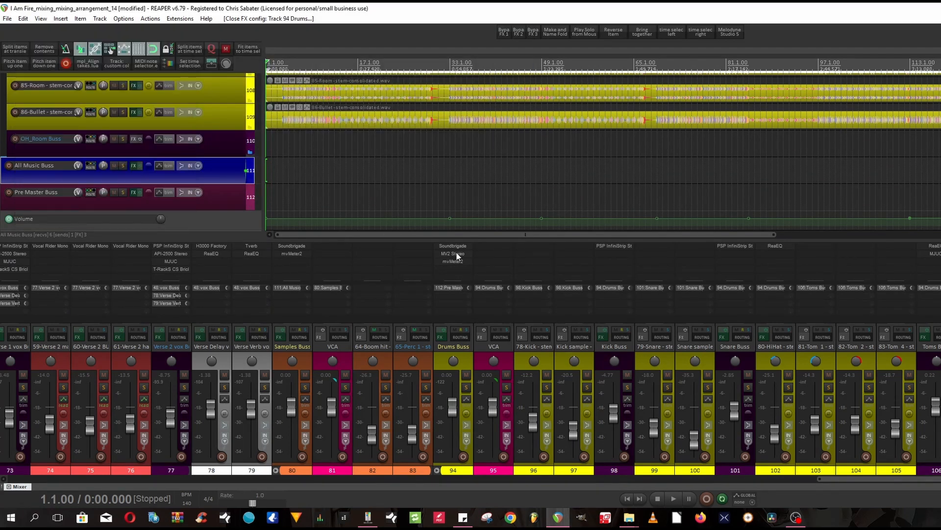
{"action": "left_click", "coordinate": [455, 262]}
{"action": "left_click", "coordinate": [455, 262]}
Inspect the PSP InfiniStrip channel strips on the Kick Buss and the Snare Buss, closing both.
{"action": "left_click", "coordinate": [603, 337]}
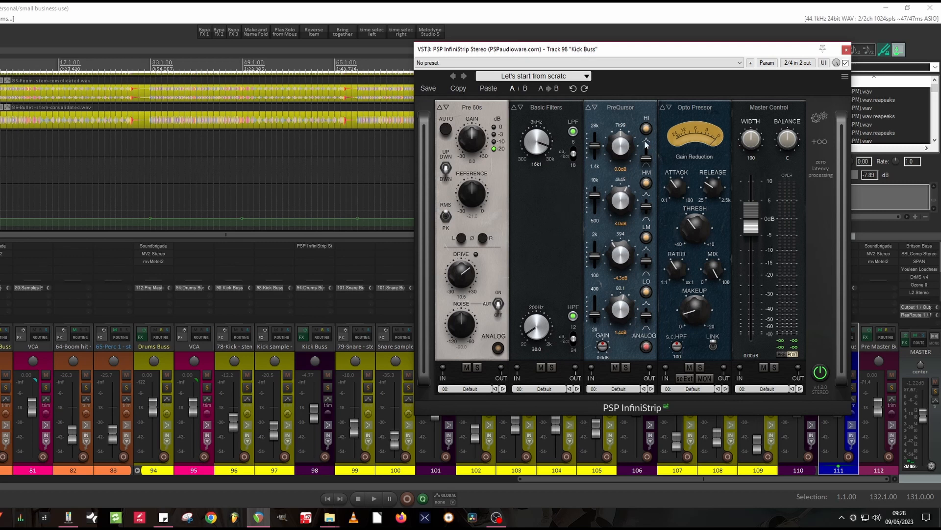
{"action": "left_click", "coordinate": [846, 50]}
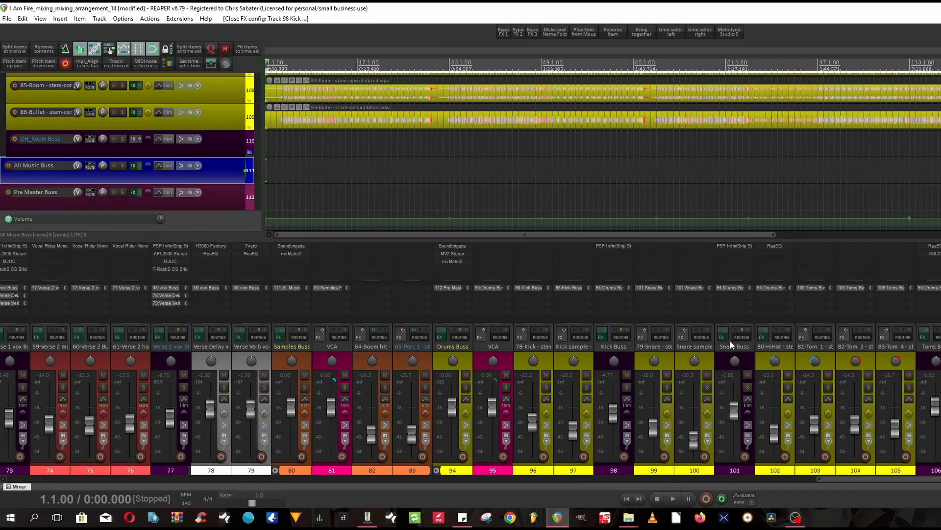
{"action": "left_click", "coordinate": [737, 245]}
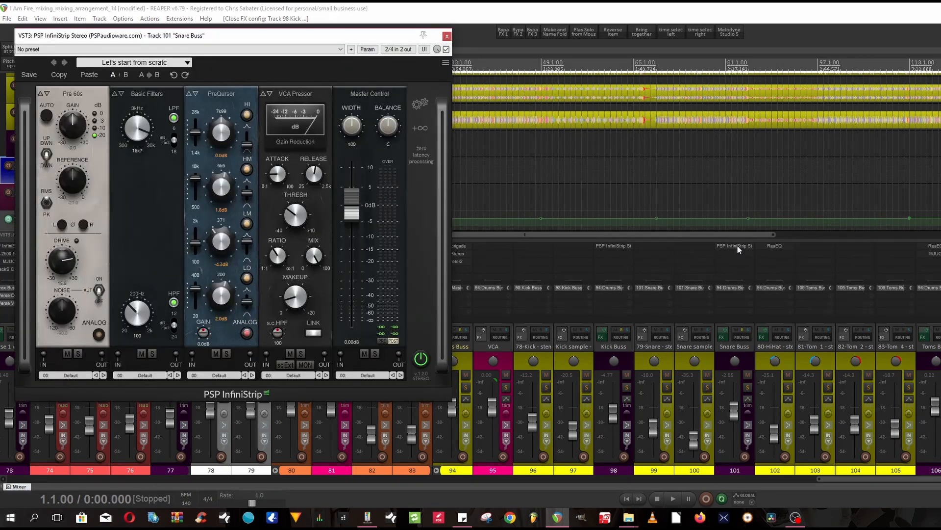
{"action": "left_click", "coordinate": [738, 245]}
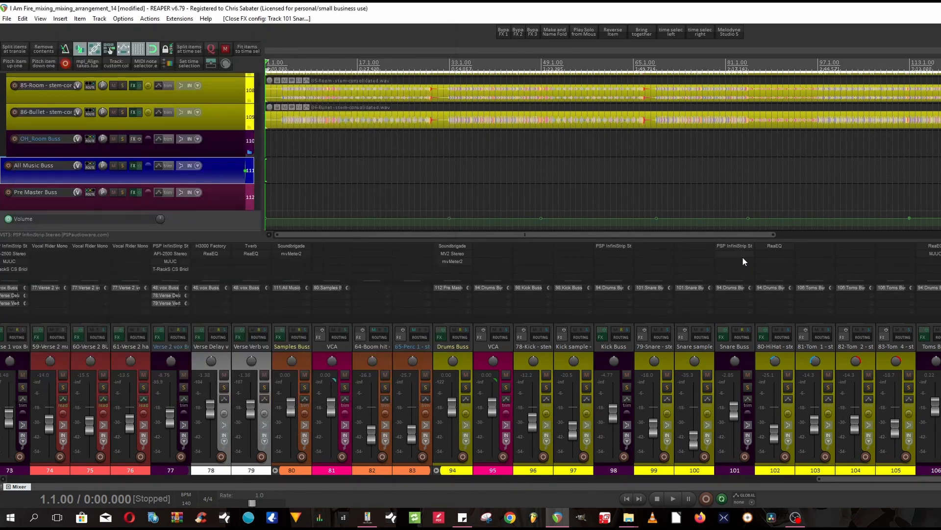
Inspect ReaEQ on the 80-HiHat track, and ReaEQ and the MJUC compressor on the Toms Buss, closing each one.
{"action": "left_click", "coordinate": [775, 245]}
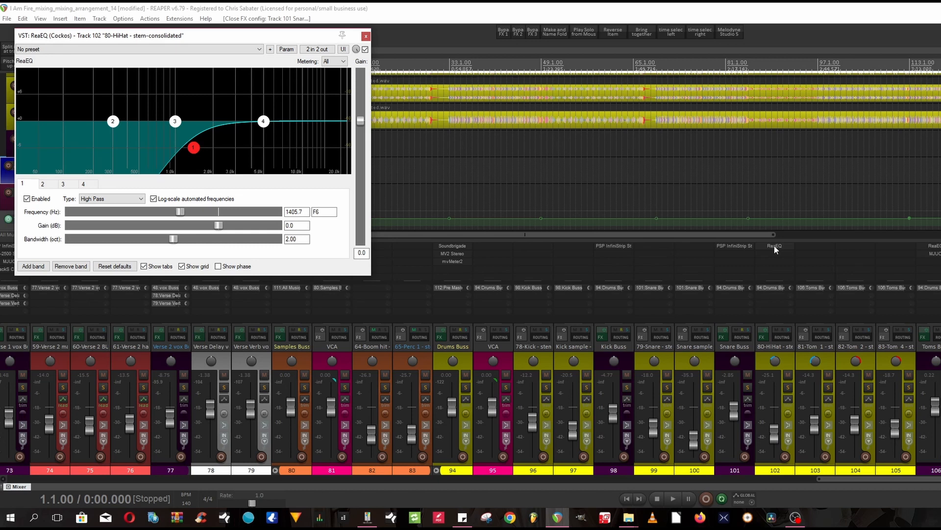
{"action": "left_click", "coordinate": [774, 246]}
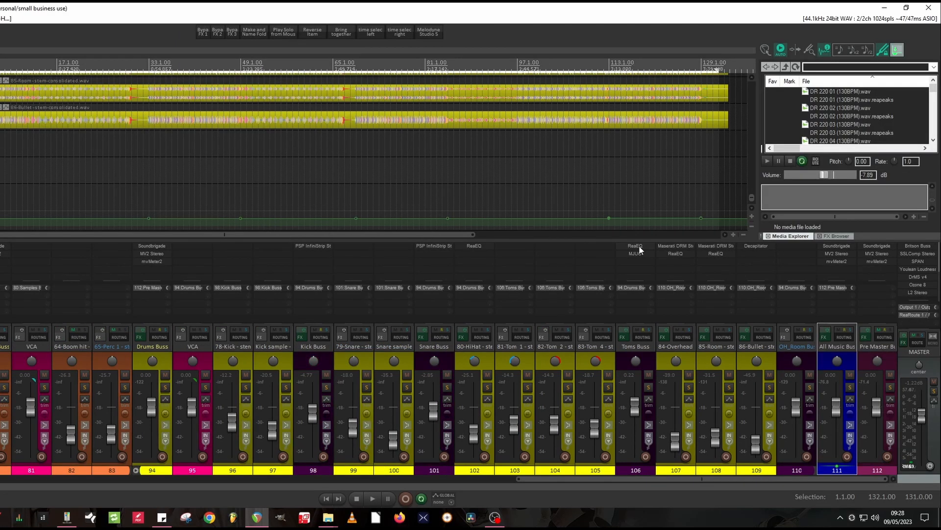
{"action": "left_click", "coordinate": [636, 246]}
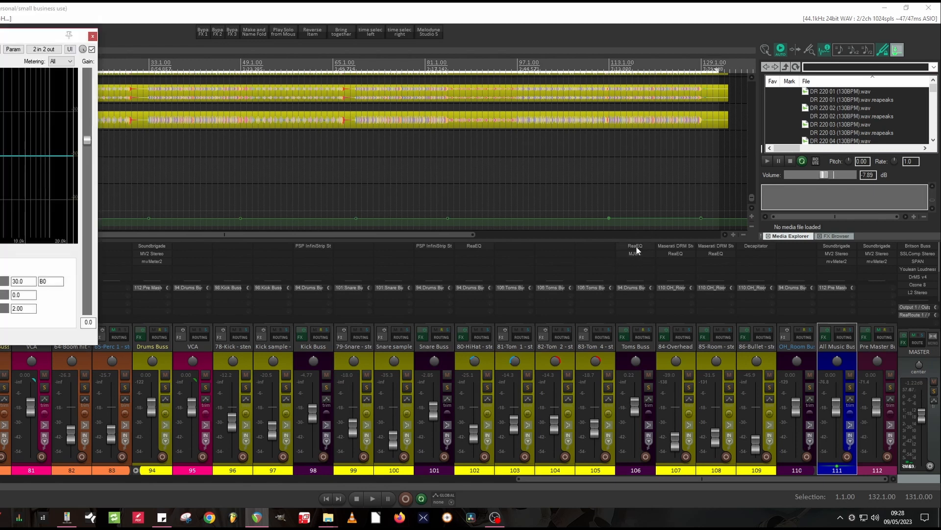
{"action": "left_click", "coordinate": [937, 249]}
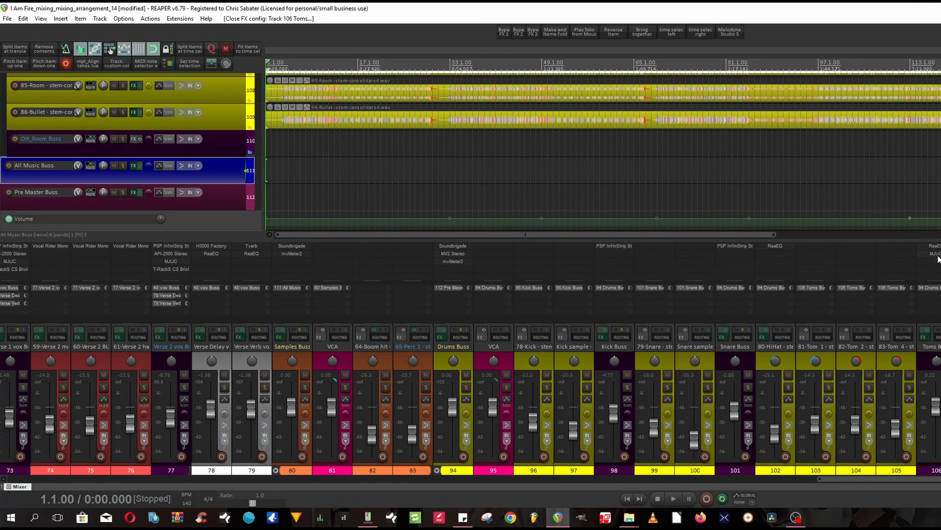
{"action": "left_click", "coordinate": [937, 255]}
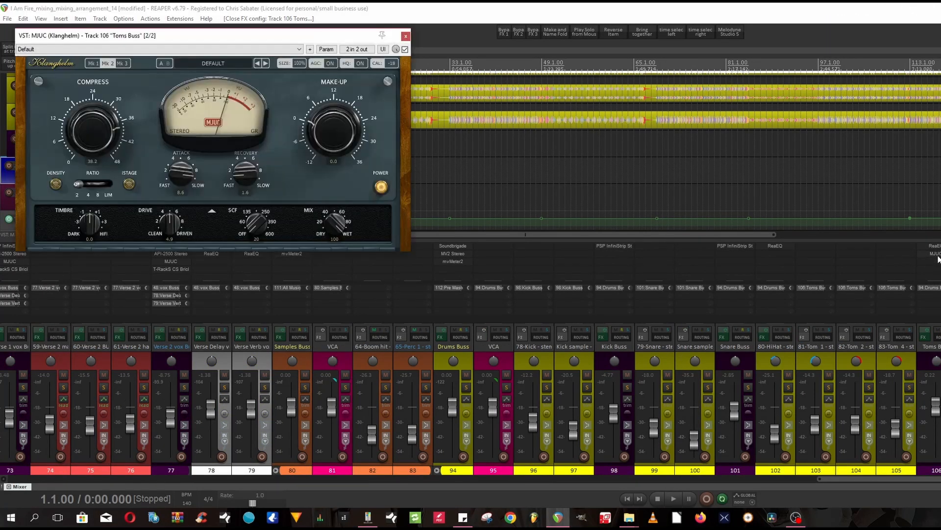
{"action": "left_click", "coordinate": [937, 255]}
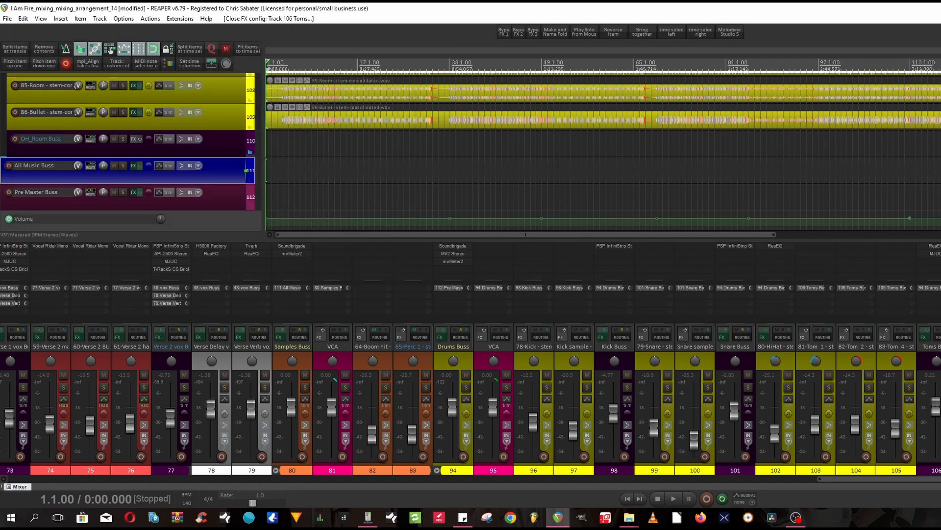
Inspect the Maserati DRM and ReaEQ plugins on the 84-Overhead track, closing both.
{"action": "left_click", "coordinate": [940, 245]}
{"action": "left_click", "coordinate": [940, 246]}
{"action": "left_click", "coordinate": [940, 254]}
{"action": "left_click", "coordinate": [940, 254]}
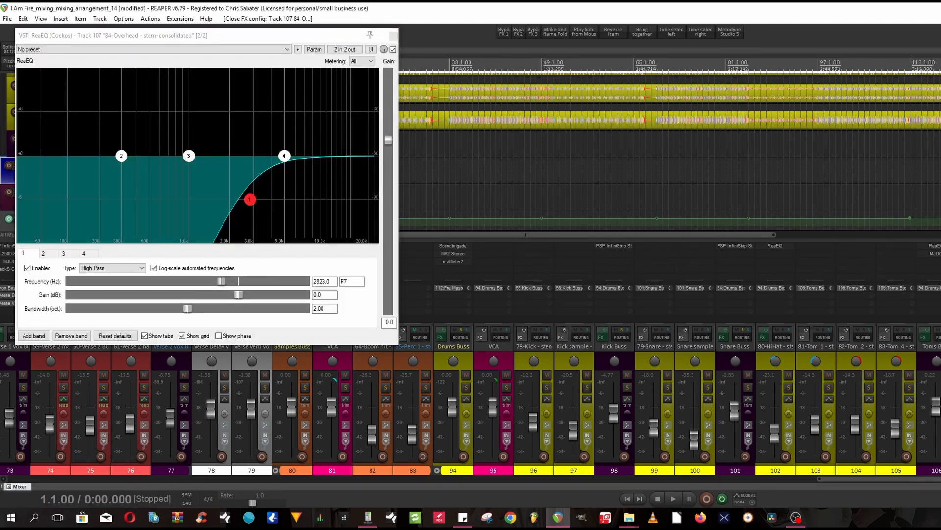
Inspect Maserati DRM and ReaEQ on the 85-Room track and Decapitator on the 86-Bullet track, closing each one.
{"action": "left_click", "coordinate": [940, 245]}
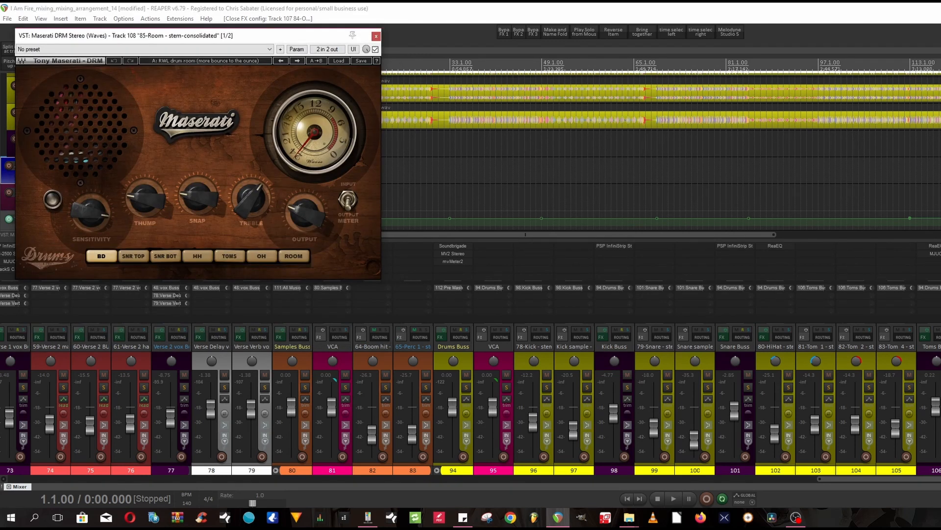
{"action": "left_click", "coordinate": [940, 246]}
{"action": "left_click", "coordinate": [940, 253]}
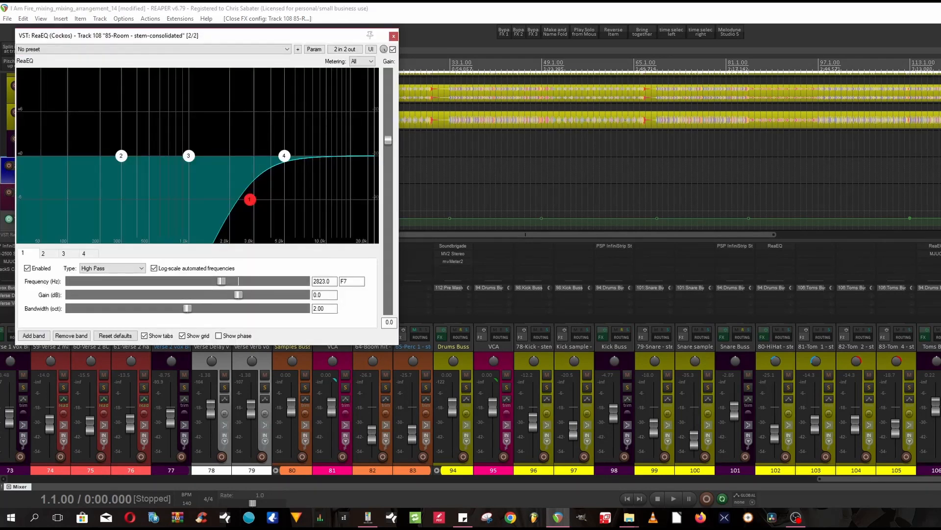
{"action": "left_click", "coordinate": [940, 253]}
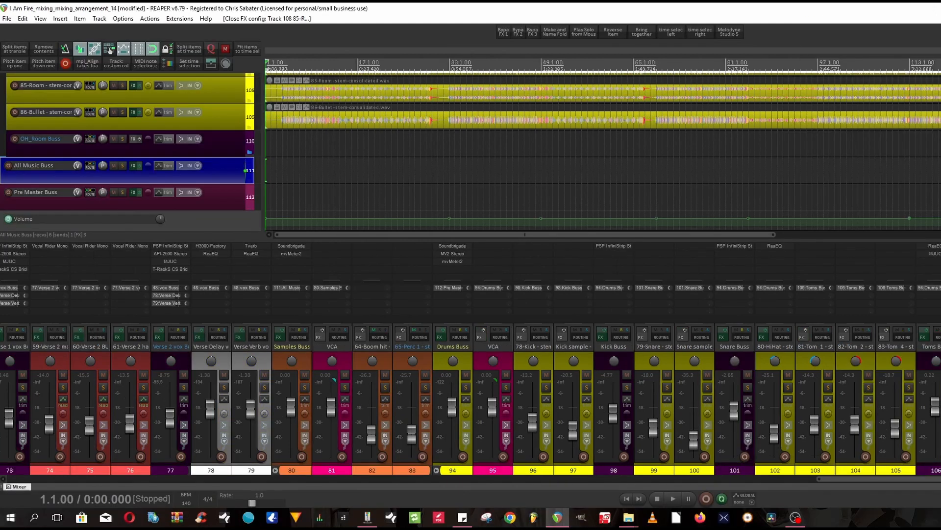
{"action": "left_click", "coordinate": [940, 246]}
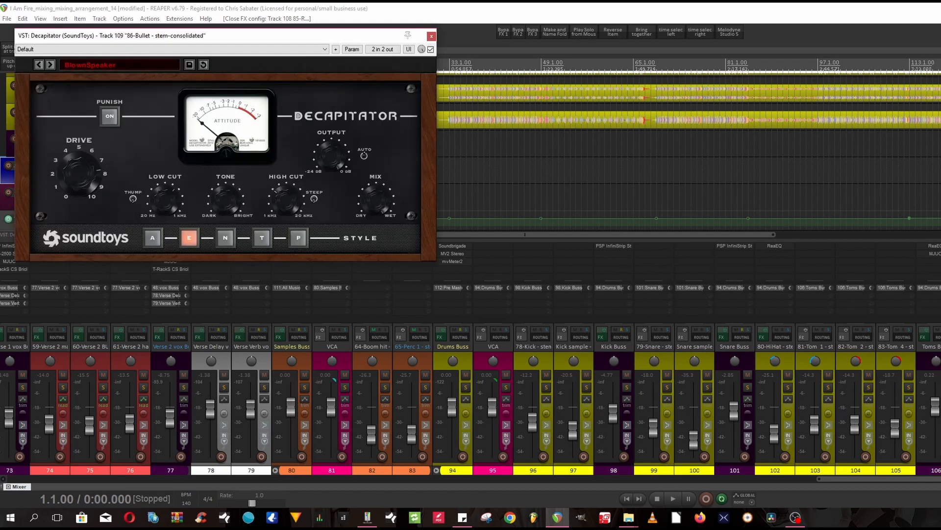
{"action": "left_click", "coordinate": [940, 246]}
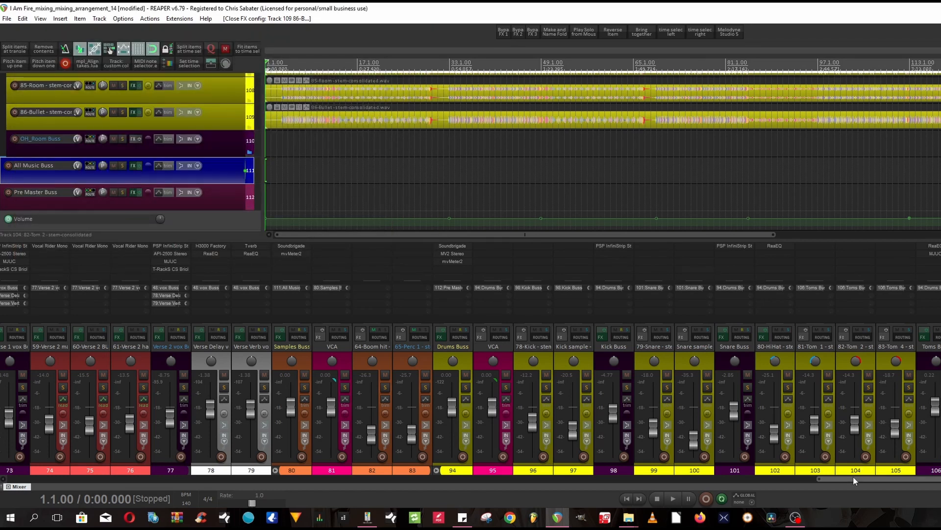
Inspect the Soundbrigade and mvMeter2 plugins on the vox Buss, closing both.
{"action": "left_click_drag", "start_coordinate": [853, 476], "coordinate": [646, 497]}
{"action": "scroll", "coordinate": [588, 298], "scroll_direction": "right", "scroll_amount": 2}
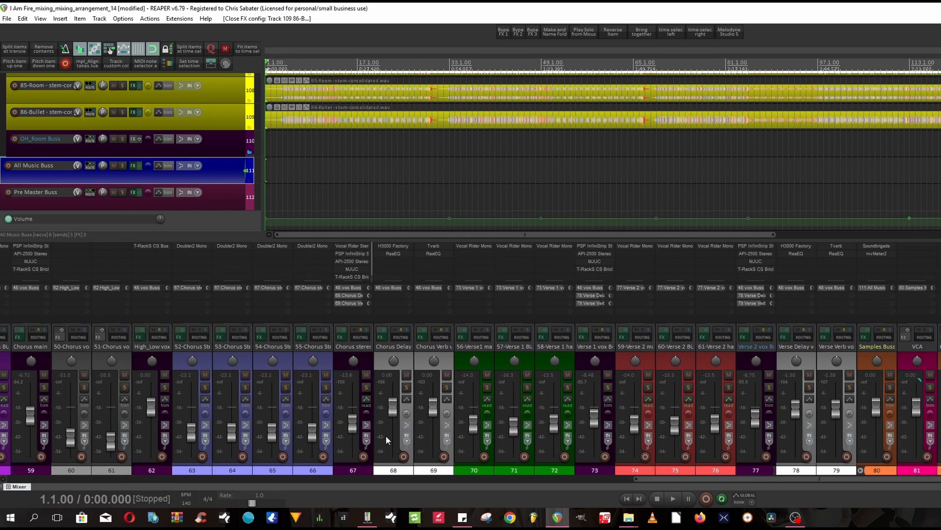
{"action": "left_click", "coordinate": [457, 479]}
{"action": "left_click_drag", "start_coordinate": [457, 479], "coordinate": [418, 483]}
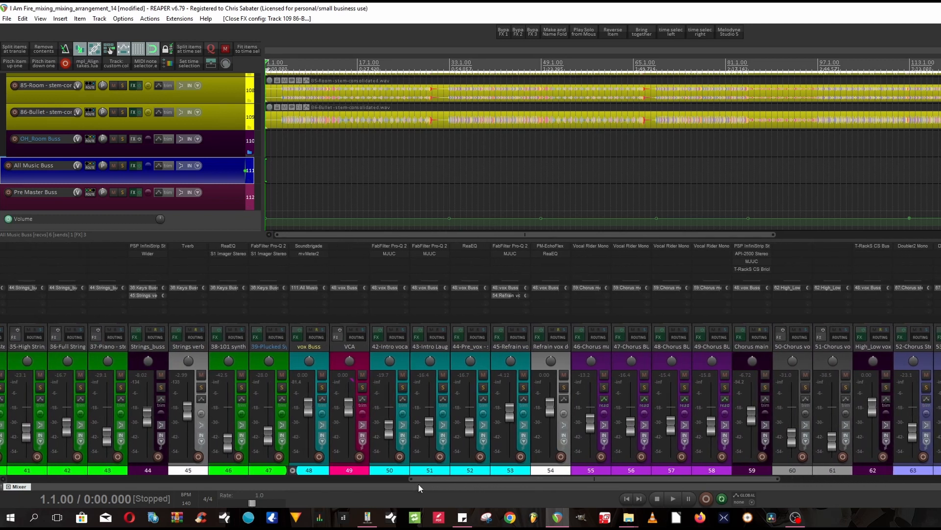
{"action": "left_click", "coordinate": [314, 247]}
{"action": "left_click", "coordinate": [314, 247]}
{"action": "left_click", "coordinate": [313, 251]}
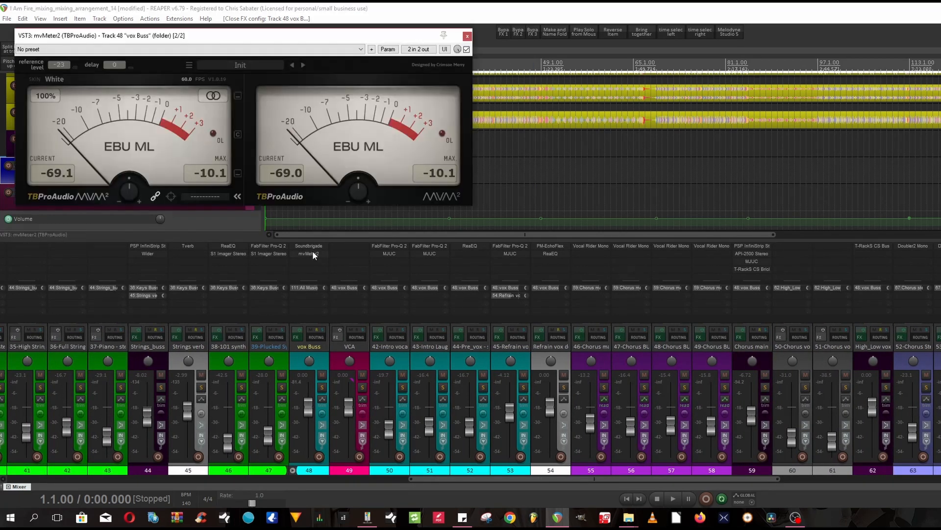
{"action": "left_click", "coordinate": [314, 252]}
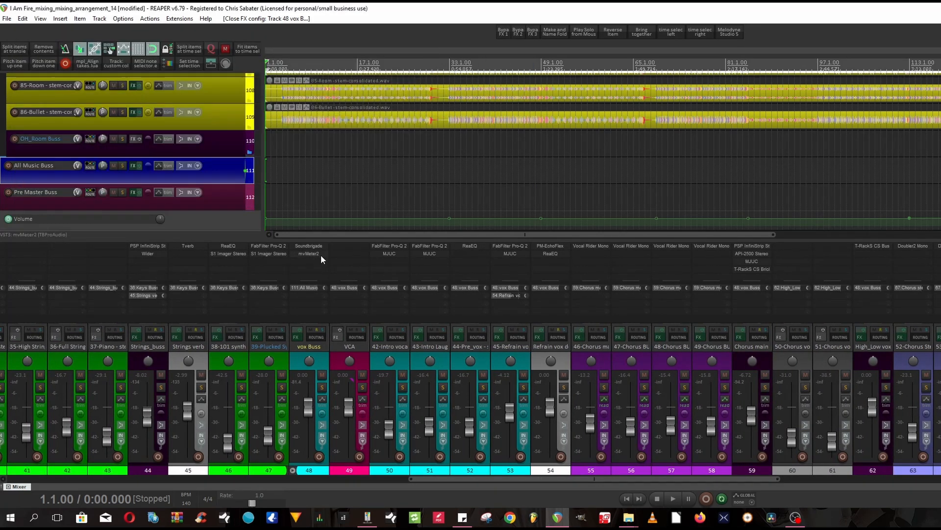
Inspect FabFilter Pro-Q 2 and the MJUC compressor on the 42-Intro vocal track, closing both.
{"action": "left_click", "coordinate": [392, 246]}
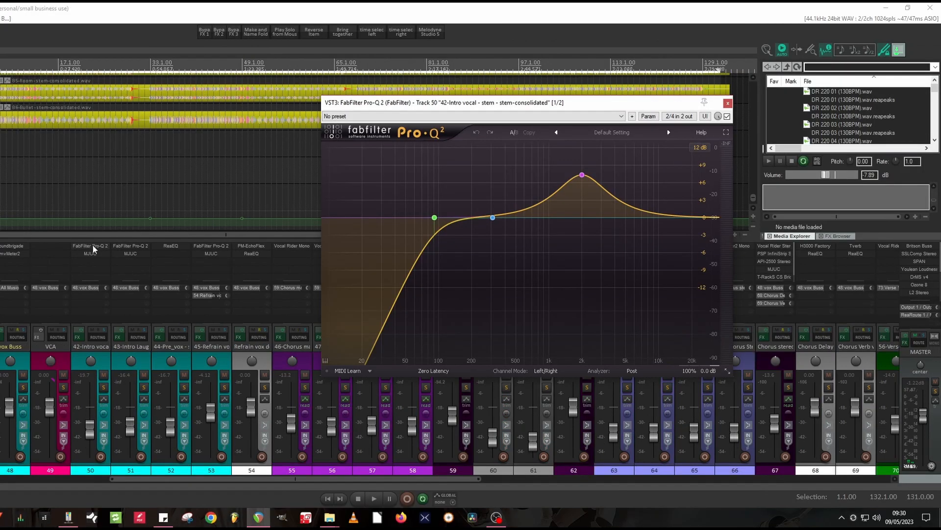
{"action": "left_click", "coordinate": [392, 245]}
{"action": "left_click", "coordinate": [93, 252]}
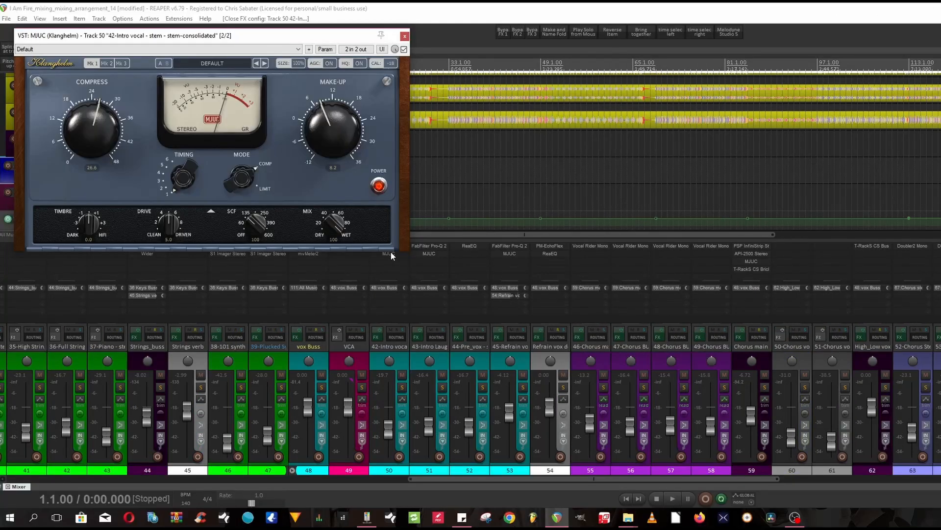
{"action": "left_click", "coordinate": [404, 37]}
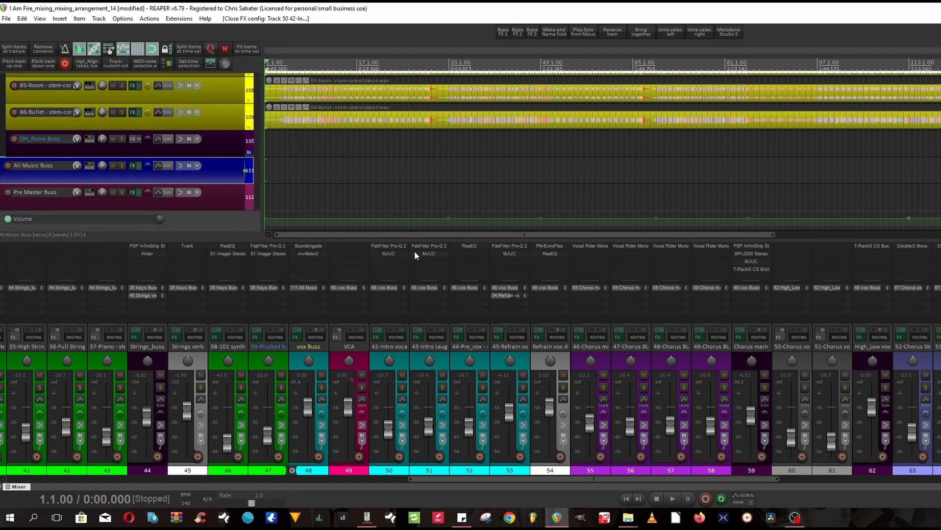
Inspect FabFilter Pro-Q 2 and MJUC on the 43-Intro Laugh track and ReaEQ on the 44-Pre_vox track, closing each one.
{"action": "left_click", "coordinate": [428, 247]}
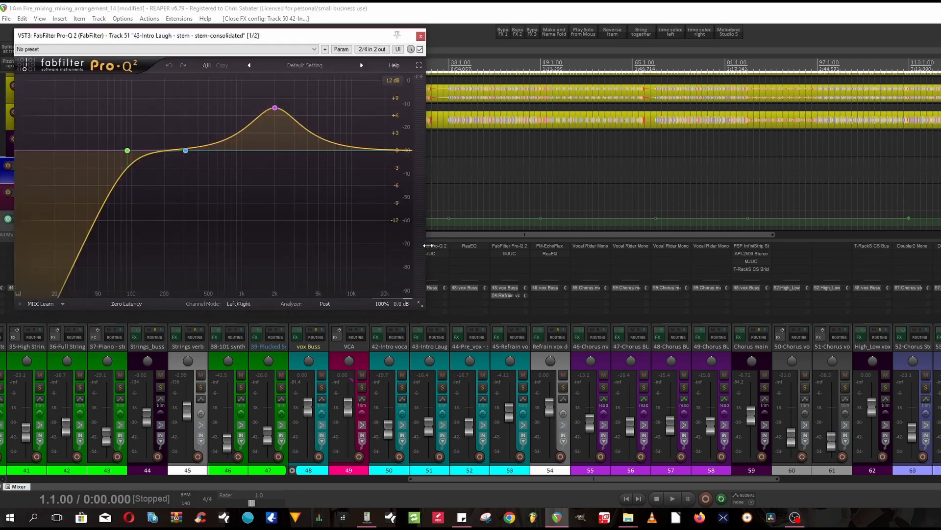
{"action": "left_click", "coordinate": [432, 246]}
{"action": "left_click", "coordinate": [433, 253]}
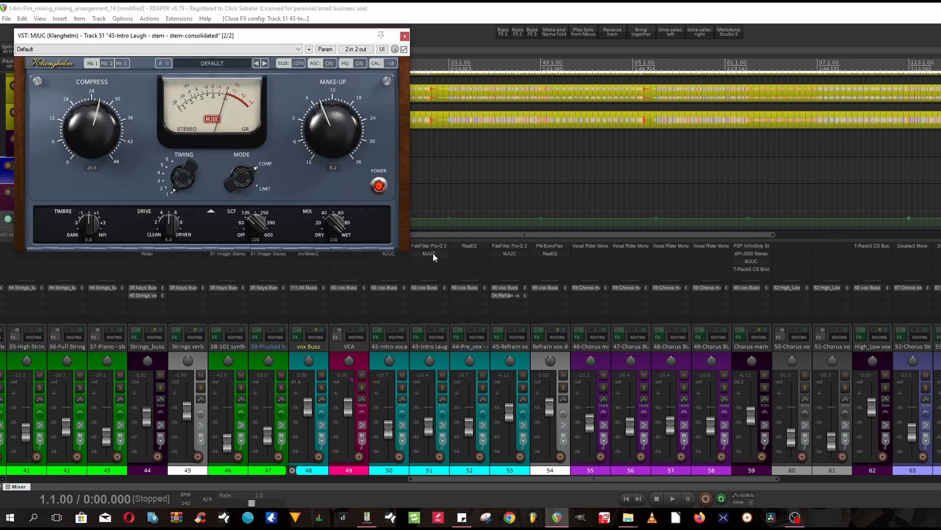
{"action": "left_click", "coordinate": [433, 253]}
{"action": "left_click", "coordinate": [473, 246]}
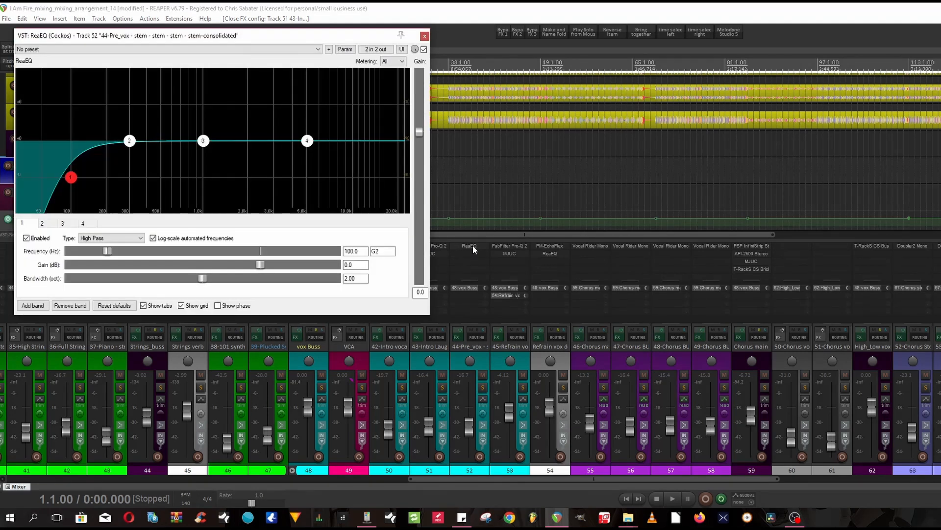
{"action": "left_click", "coordinate": [473, 245]}
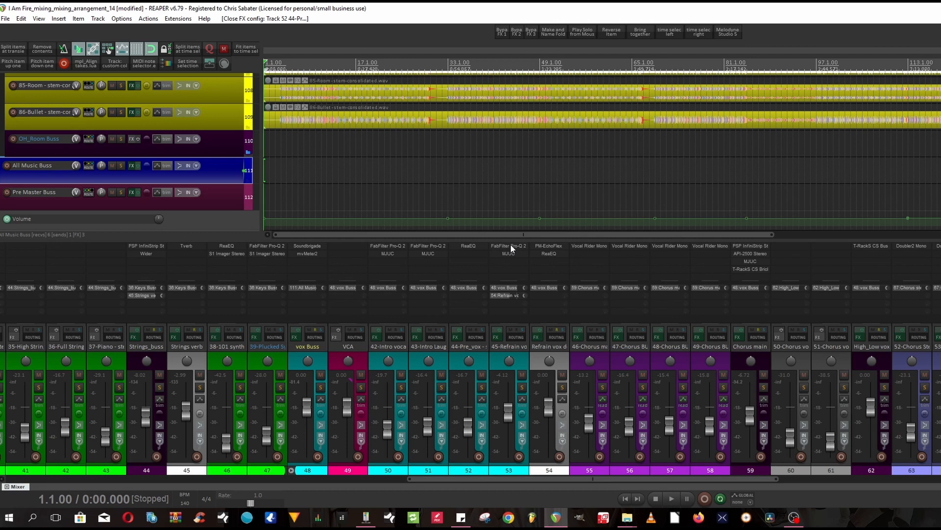
Inspect FabFilter Pro-Q 2 and MJUC on the 45-Refrain vox track, closing both.
{"action": "left_click", "coordinate": [211, 245]}
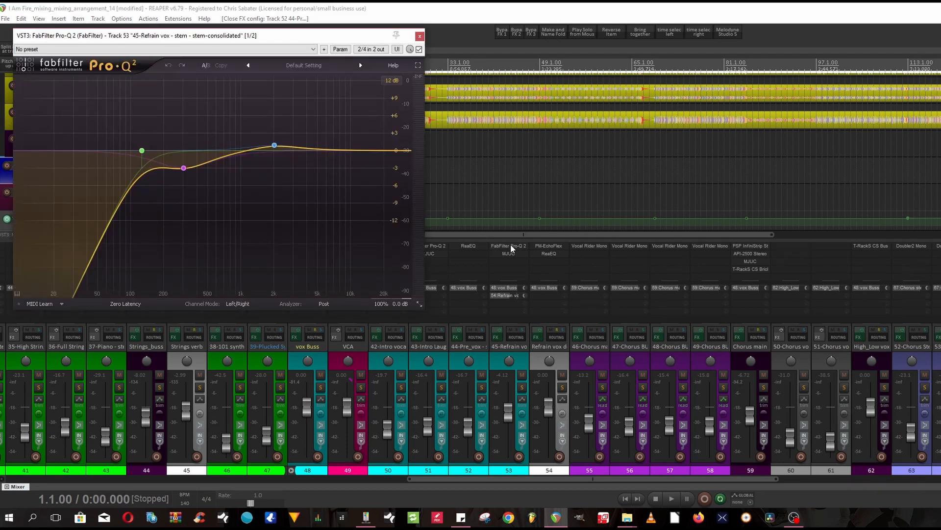
{"action": "left_click", "coordinate": [510, 244]}
{"action": "left_click", "coordinate": [510, 251]}
{"action": "left_click", "coordinate": [517, 252]}
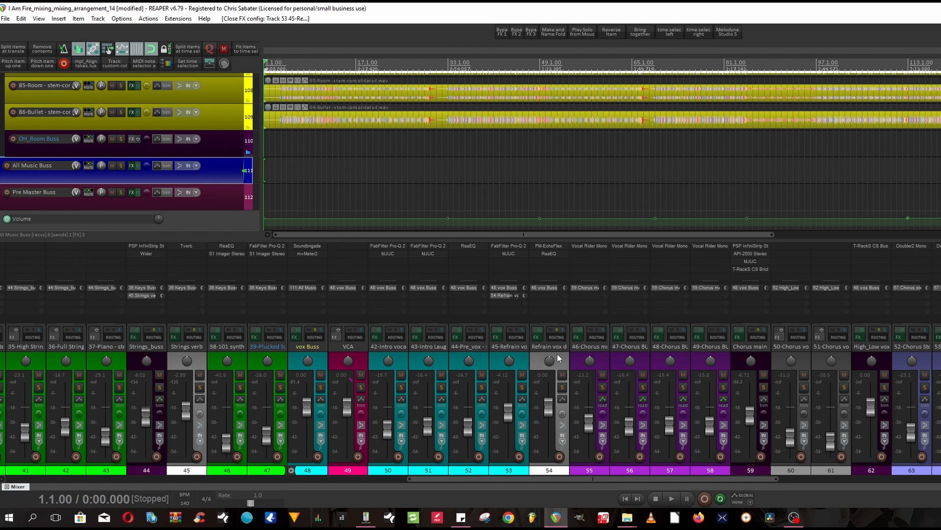
Inspect the PM-EchoFlex delay and ReaEQ on the Refrain vox delay track, closing both.
{"action": "left_click", "coordinate": [549, 246]}
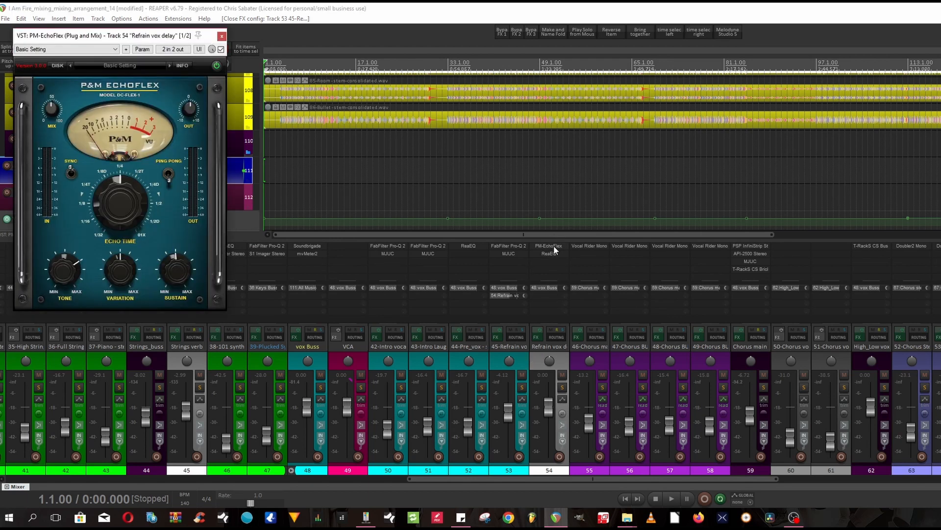
{"action": "left_click", "coordinate": [554, 248]}
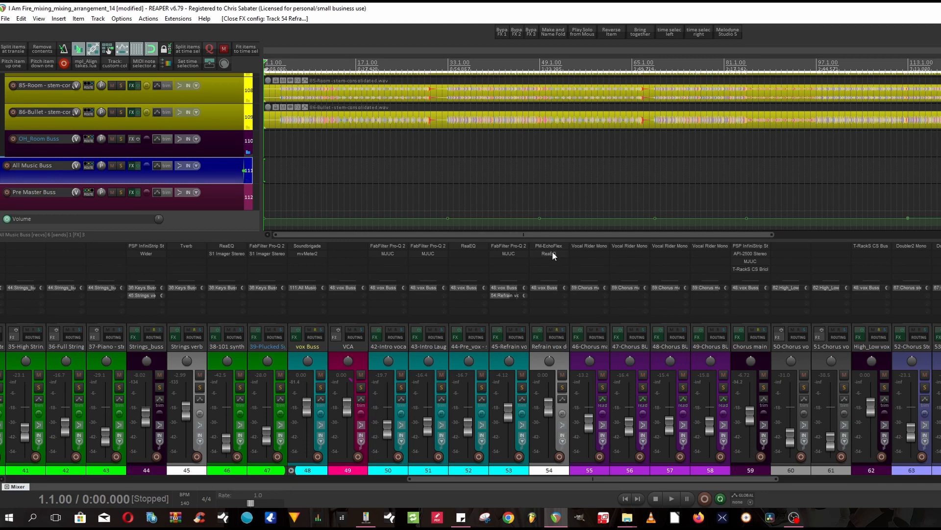
{"action": "left_click", "coordinate": [553, 254]}
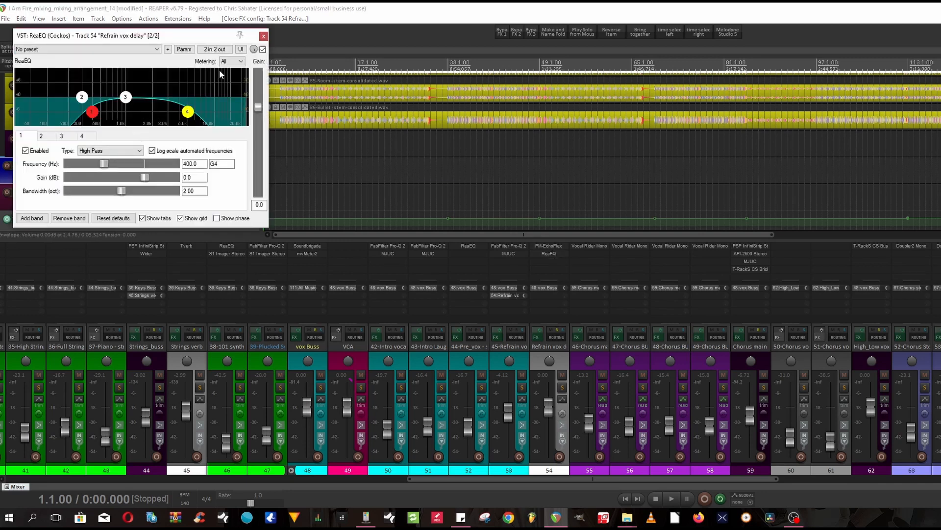
{"action": "left_click", "coordinate": [263, 36]}
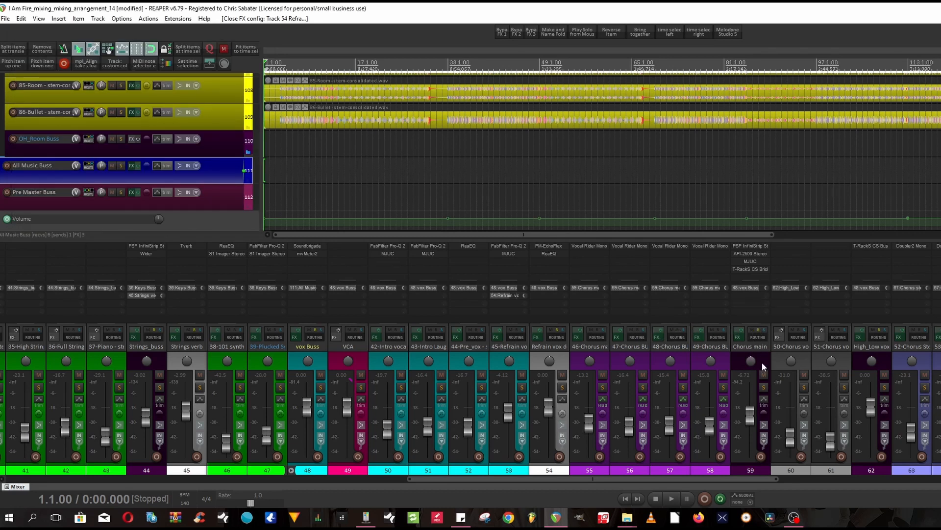
Inspect PSP InfiniStrip, API-2500, MJUC and the T-RackS Brickwall Limiter on the Chorus main vox Buss, closing each one.
{"action": "left_click", "coordinate": [754, 245]}
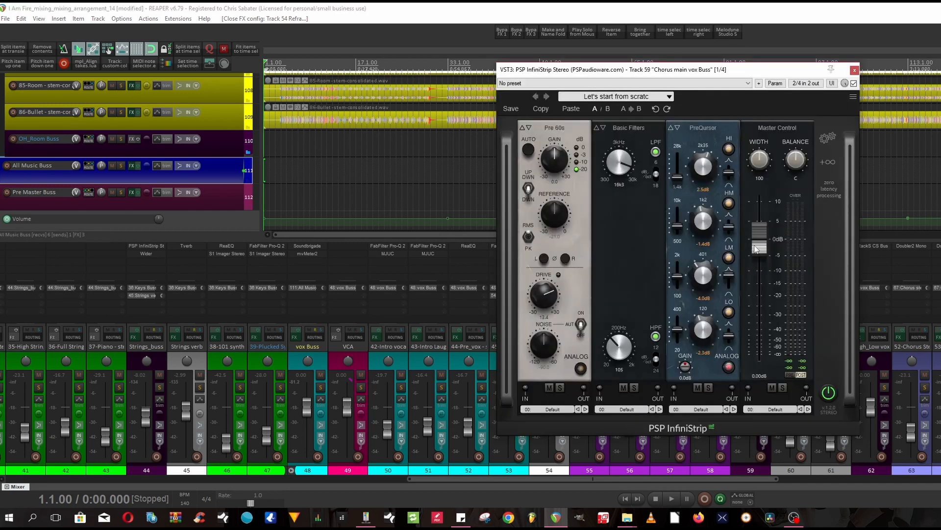
{"action": "left_click", "coordinate": [855, 71]}
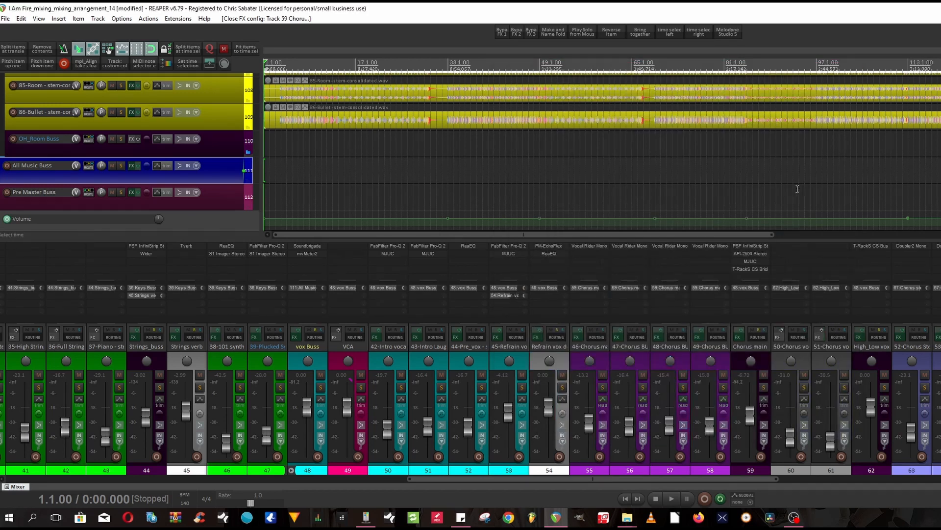
{"action": "left_click", "coordinate": [751, 254]}
{"action": "left_click", "coordinate": [751, 254]}
{"action": "left_click", "coordinate": [751, 263]}
{"action": "left_click", "coordinate": [750, 261]}
{"action": "left_click", "coordinate": [752, 269]}
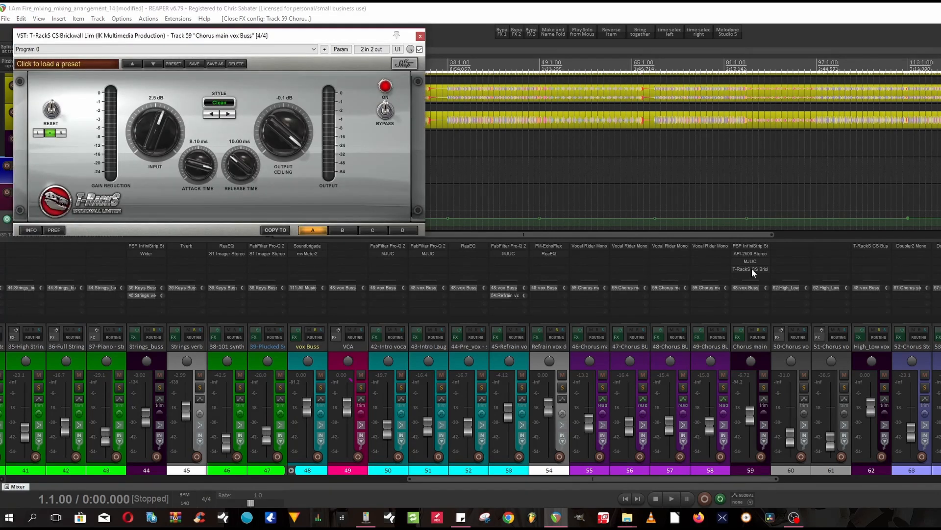
{"action": "left_click", "coordinate": [752, 269]}
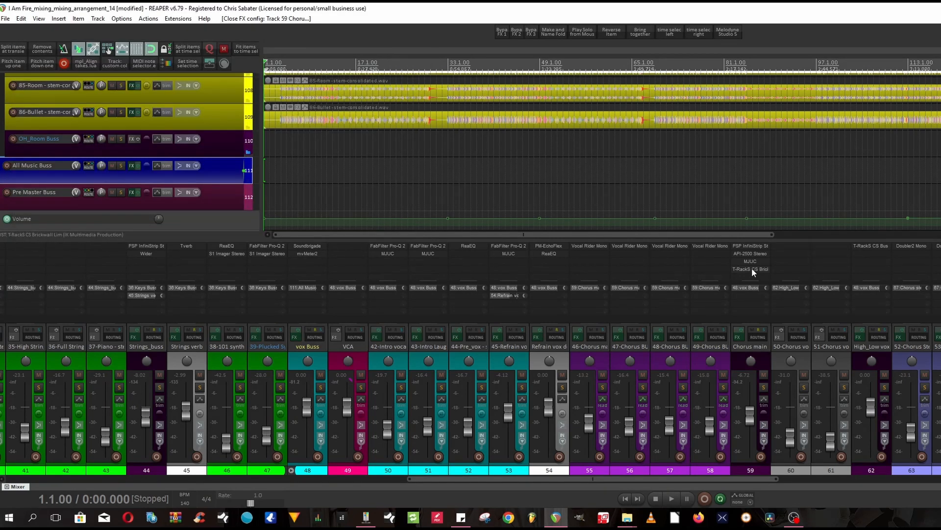
Inspect the PSP InfiniStrip and Wider plugins on the Strings_buss, closing both.
{"action": "left_click_drag", "start_coordinate": [645, 479], "coordinate": [385, 477]}
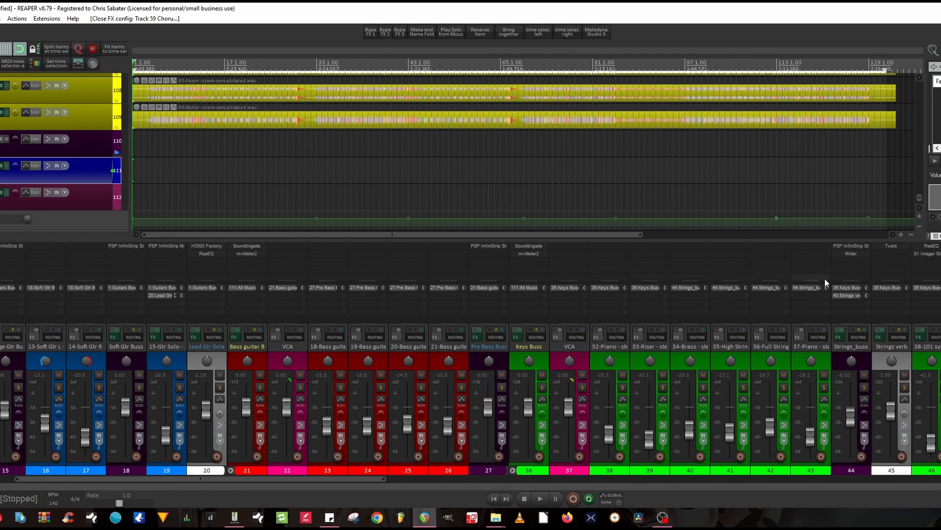
{"action": "left_click", "coordinate": [853, 249]}
{"action": "left_click", "coordinate": [852, 249]}
{"action": "left_click", "coordinate": [851, 252]}
{"action": "left_click", "coordinate": [851, 252]}
Inspect PSP InfiniStrip on the Pre Bass Buss, and Soundbrigade and mvMeter2 on the Bass guitar Buss, closing each one.
{"action": "left_click", "coordinate": [489, 245]}
{"action": "left_click", "coordinate": [322, 245]}
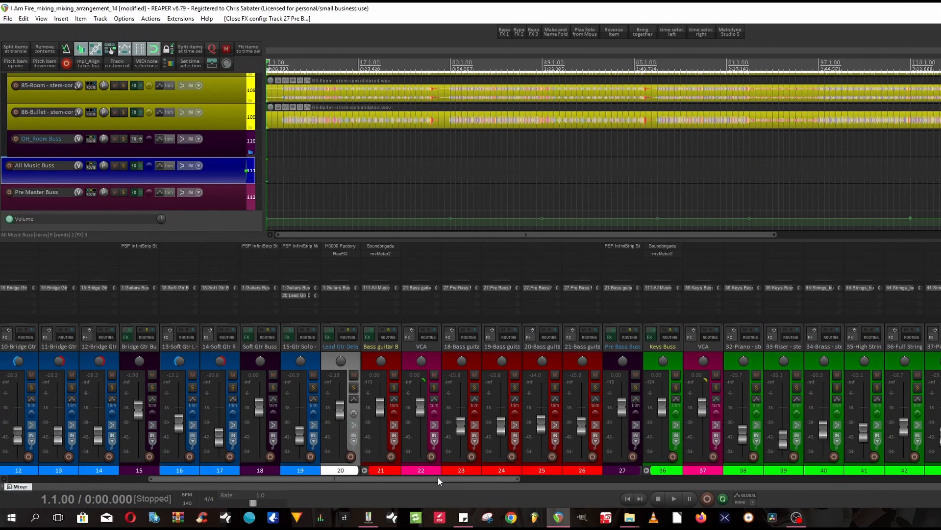
{"action": "left_click", "coordinate": [384, 245]}
{"action": "left_click", "coordinate": [385, 245]}
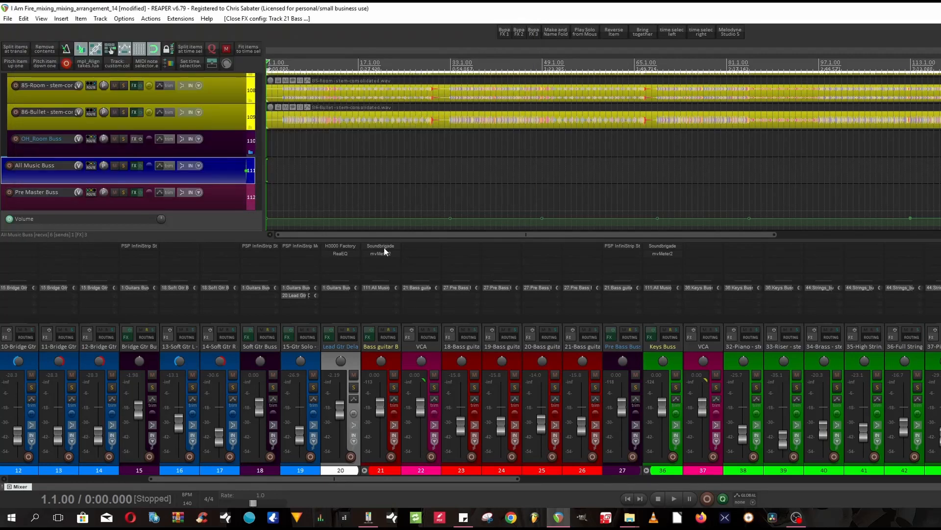
{"action": "left_click", "coordinate": [384, 252]}
{"action": "left_click", "coordinate": [383, 252]}
Inspect the mvMeter2 meter on the Guitars Buss and PSP InfiniStrip on the Chorus Gtr Buss, closing both.
{"action": "left_click_drag", "start_coordinate": [382, 480], "coordinate": [220, 480]}
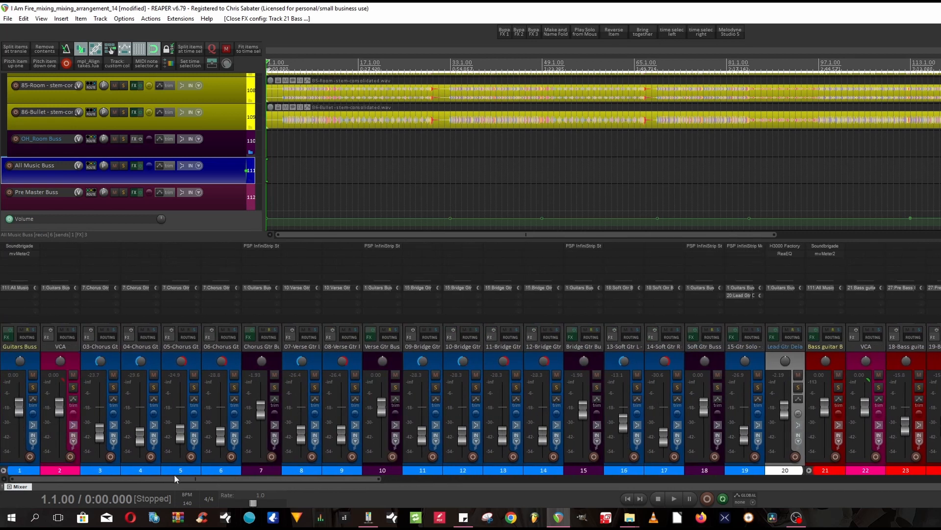
{"action": "left_click", "coordinate": [27, 252]}
{"action": "left_click", "coordinate": [26, 253]}
{"action": "left_click", "coordinate": [25, 253]}
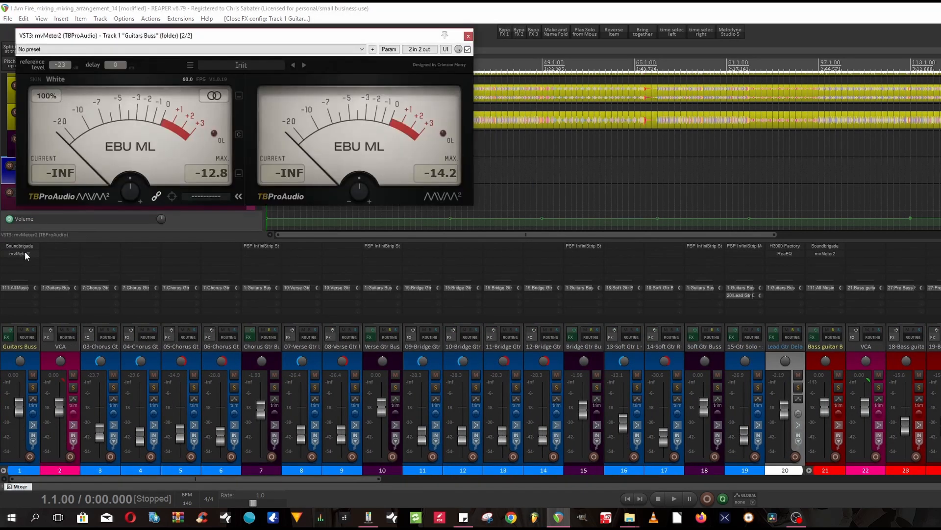
{"action": "left_click", "coordinate": [25, 252]}
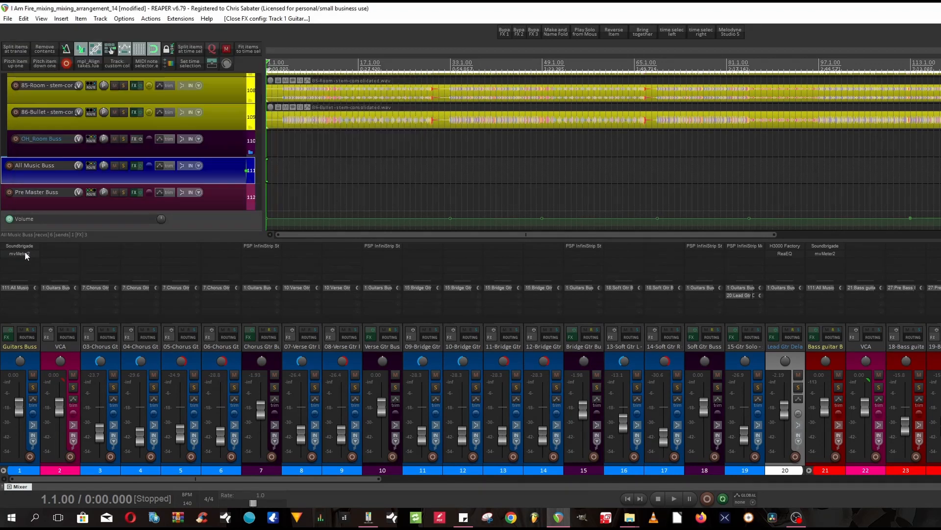
{"action": "left_click", "coordinate": [264, 246]}
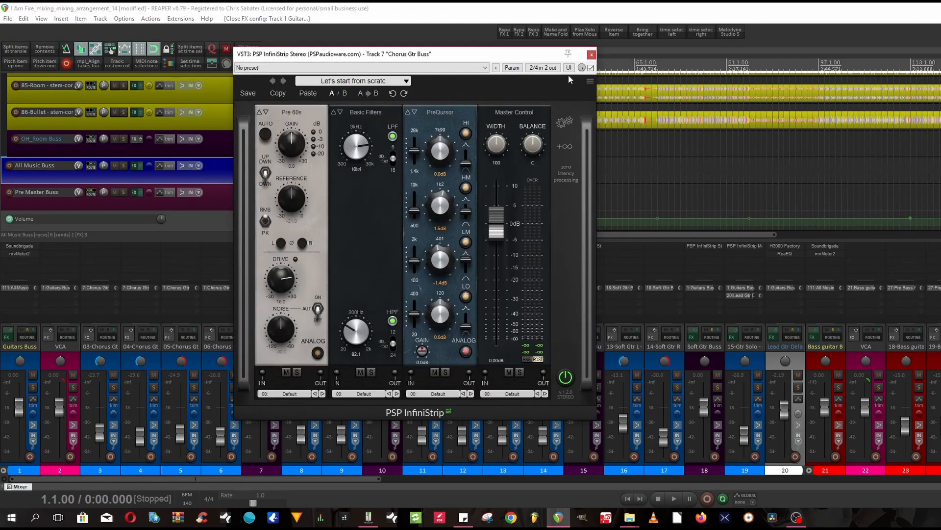
{"action": "left_click", "coordinate": [592, 54]}
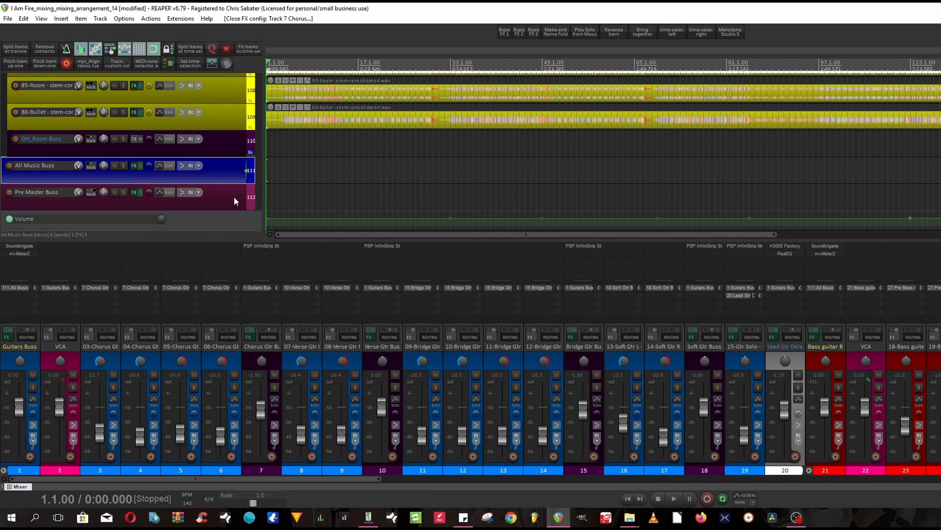
Enlarge the track heights in the arrangement to examine the volume envelope beneath the Pre Master Buss.
{"action": "scroll", "coordinate": [227, 198], "scroll_direction": "down", "scroll_amount": 1}
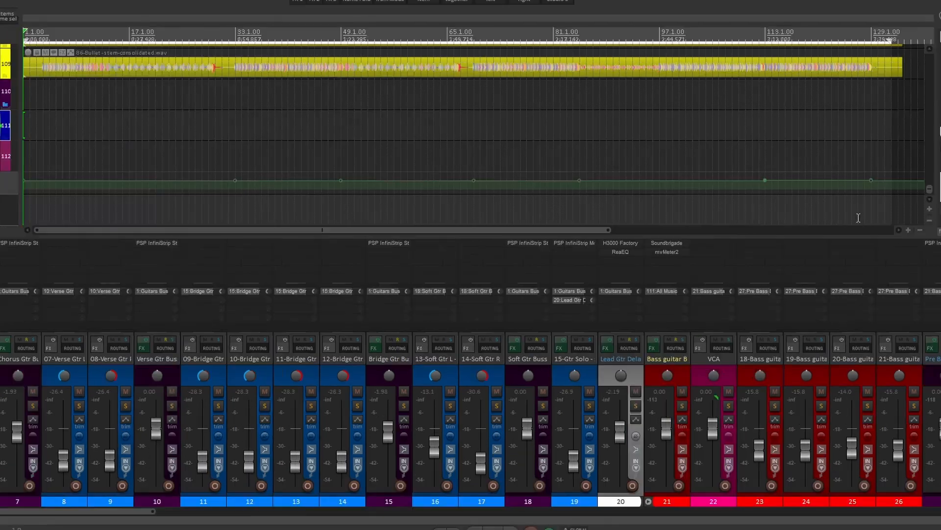
{"action": "left_click", "coordinate": [929, 210]}
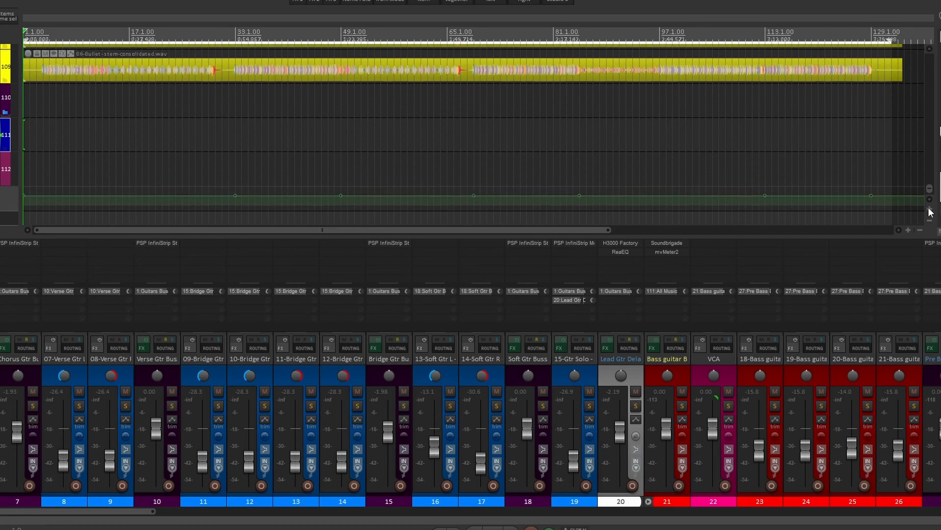
{"action": "left_click", "coordinate": [930, 210]}
{"action": "left_click", "coordinate": [930, 210]}
{"action": "left_click", "coordinate": [930, 210]}
{"action": "left_click", "coordinate": [929, 209]}
{"action": "left_click", "coordinate": [929, 209]}
{"action": "left_click", "coordinate": [929, 209]}
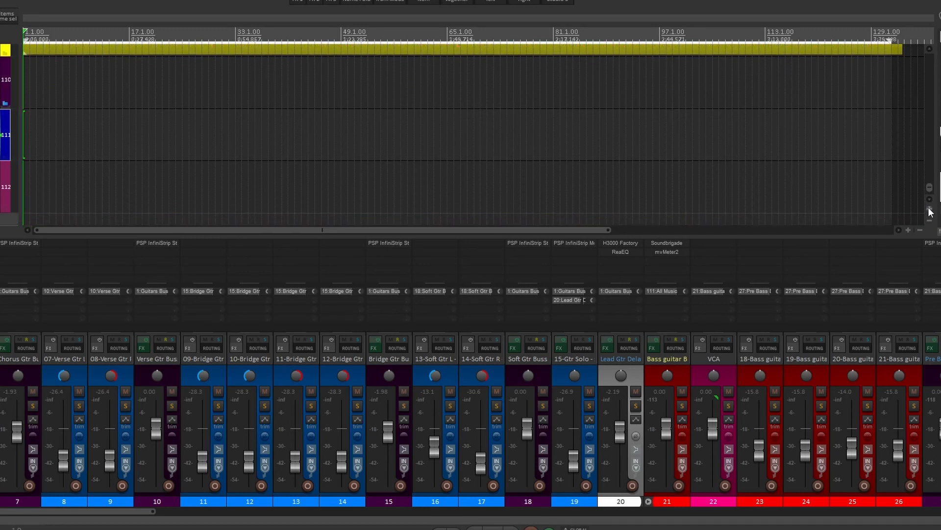
{"action": "scroll", "coordinate": [56, 191], "scroll_direction": "down", "scroll_amount": 1}
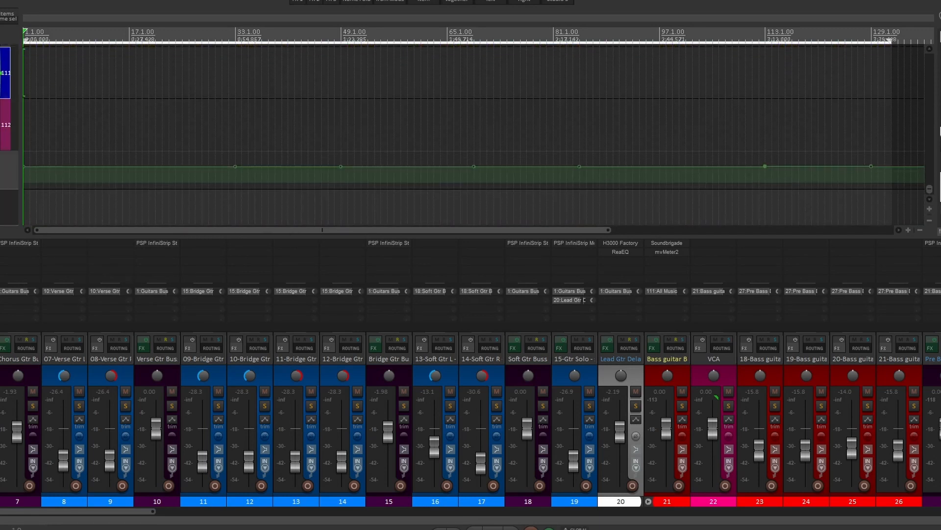